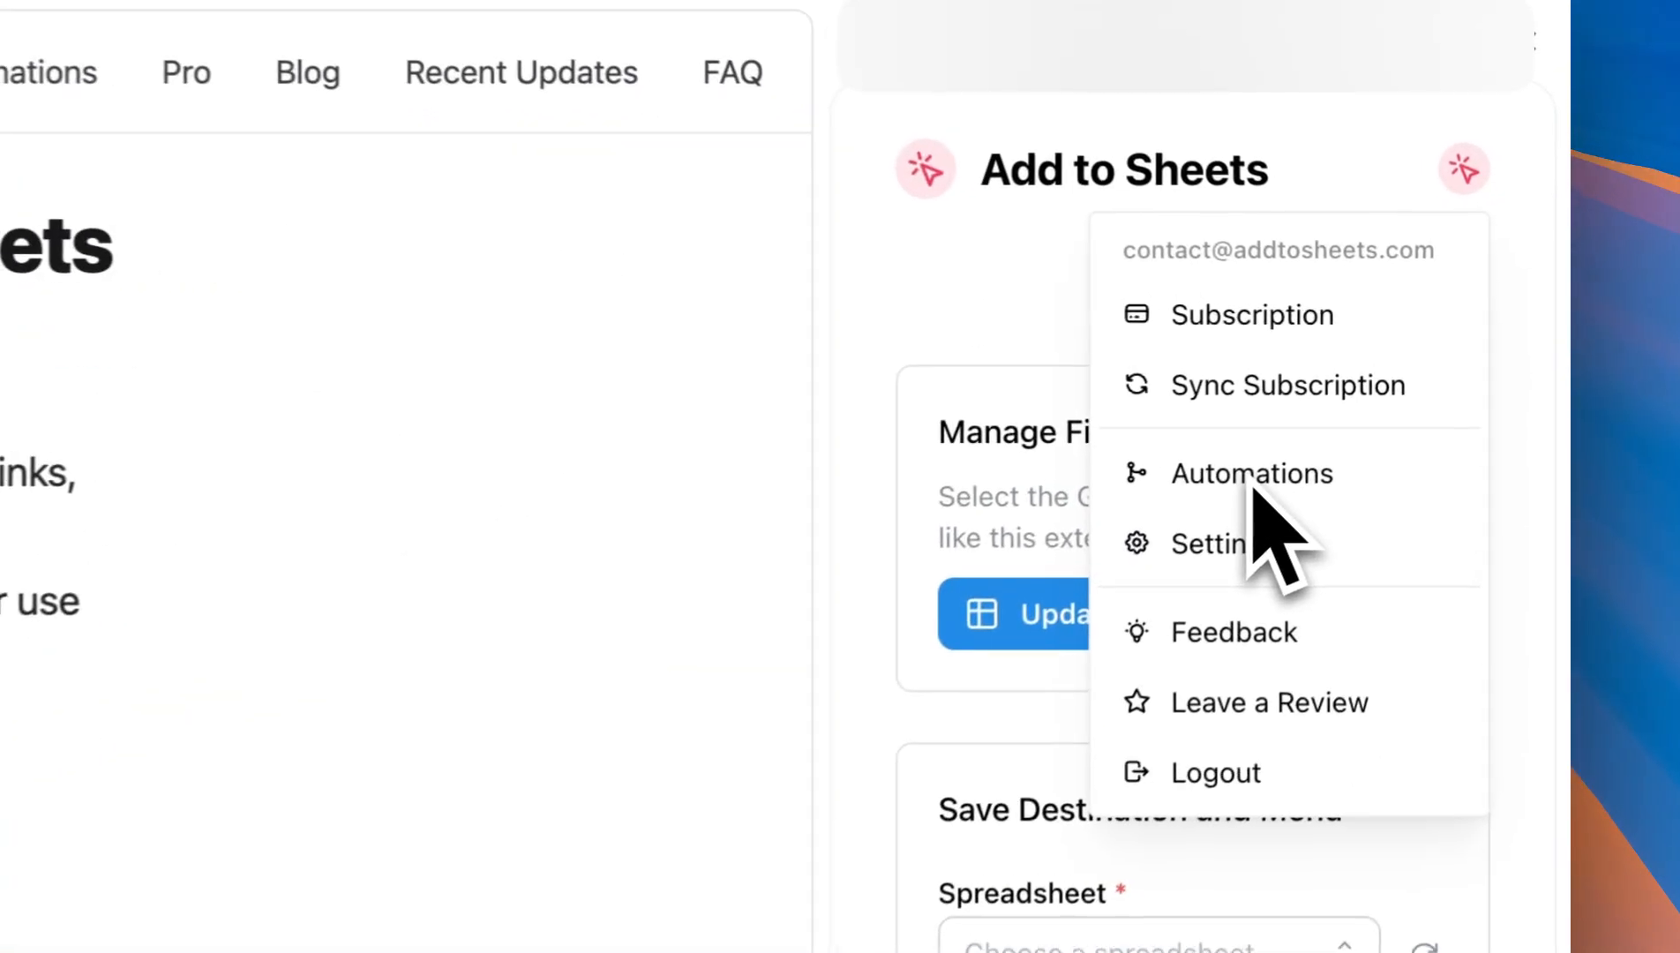
Step: Open the Add to Sheets automation builder and close the extension's side panel
click(1408, 394)
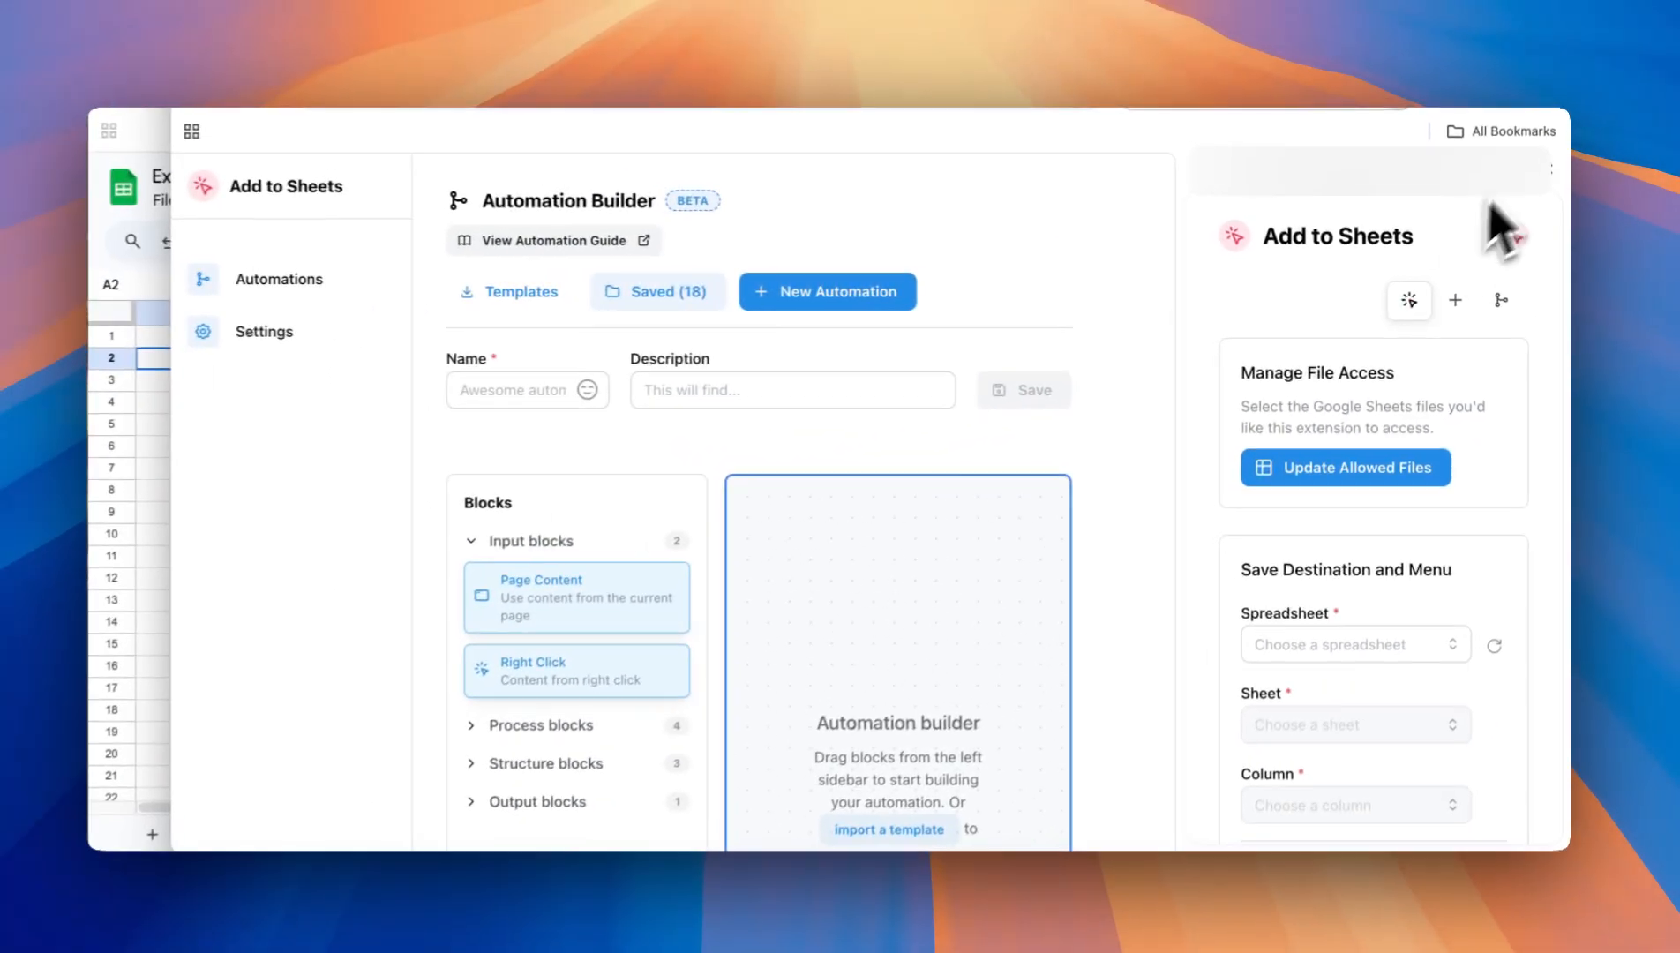
click(1528, 34)
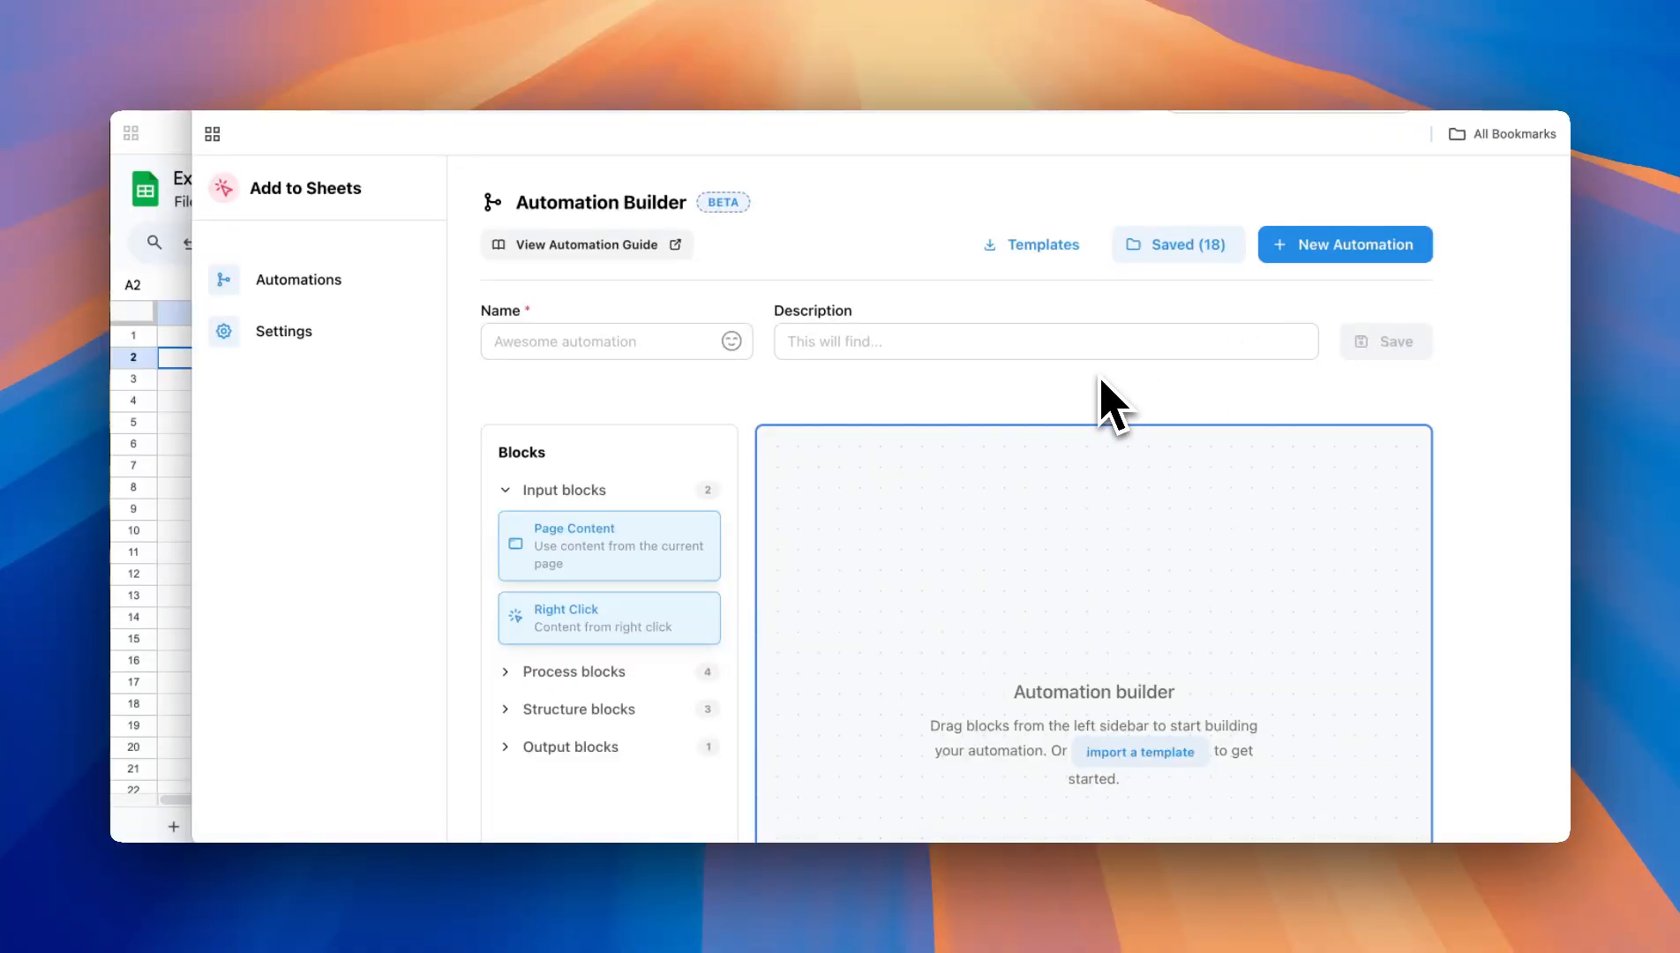
Step: Look over the available automation blocks, expanding and collapsing the Process blocks group
scroll(1113, 406, down, 2)
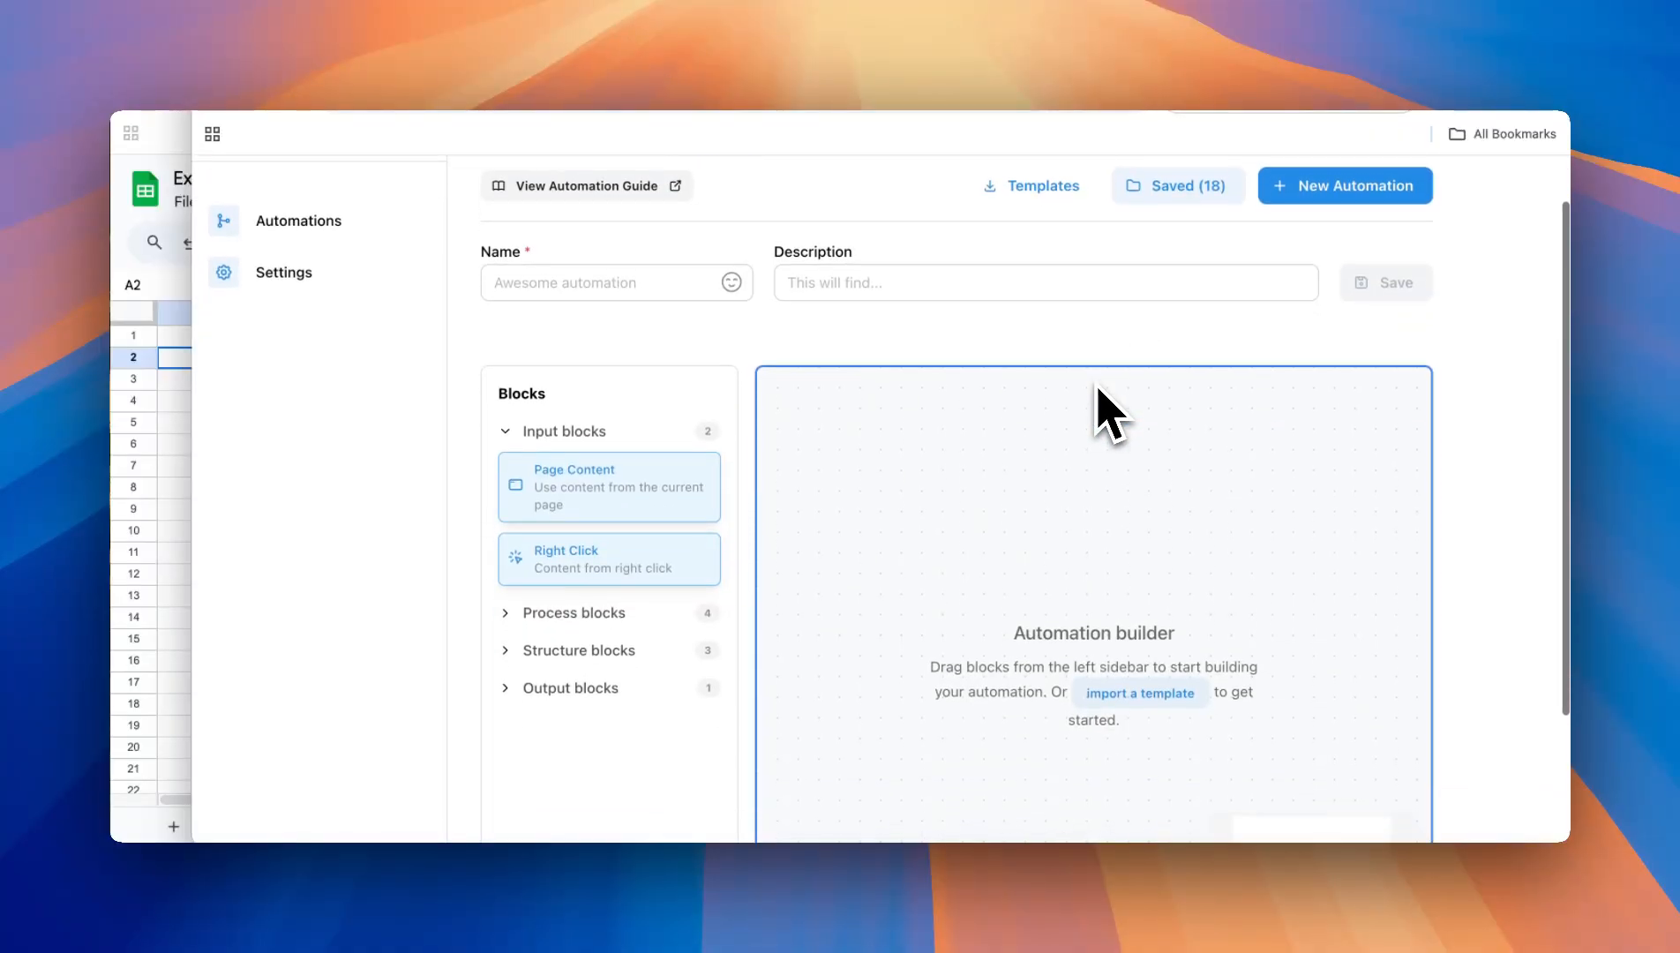
drag(618, 485, 562, 479)
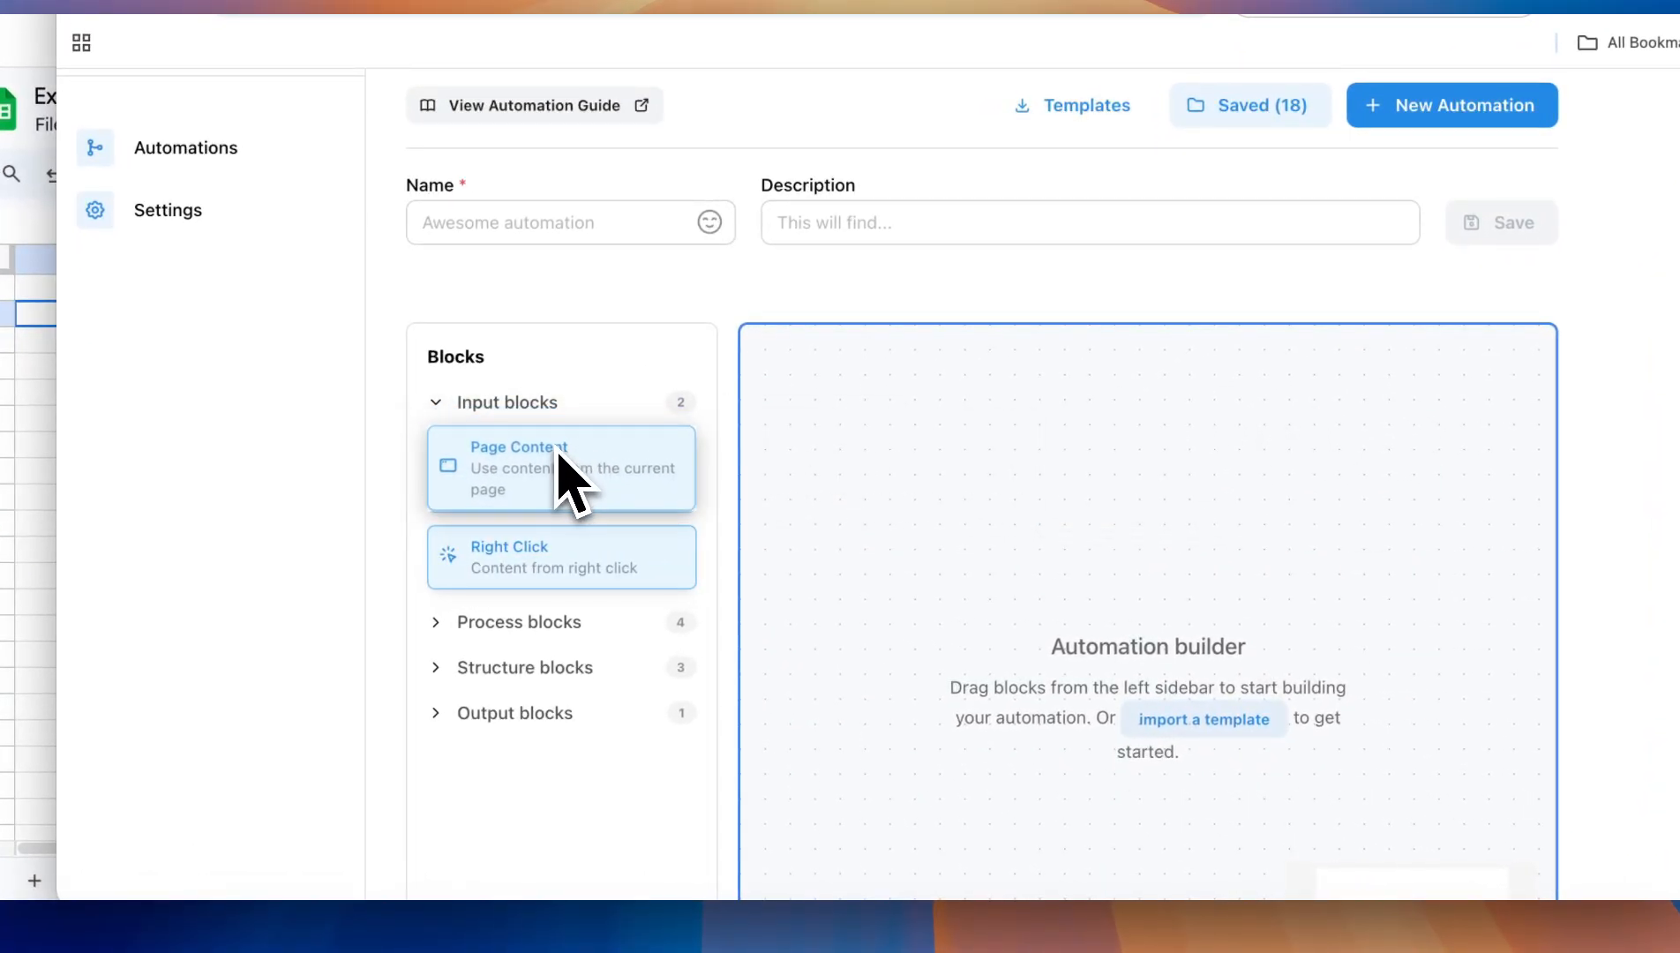
click(496, 624)
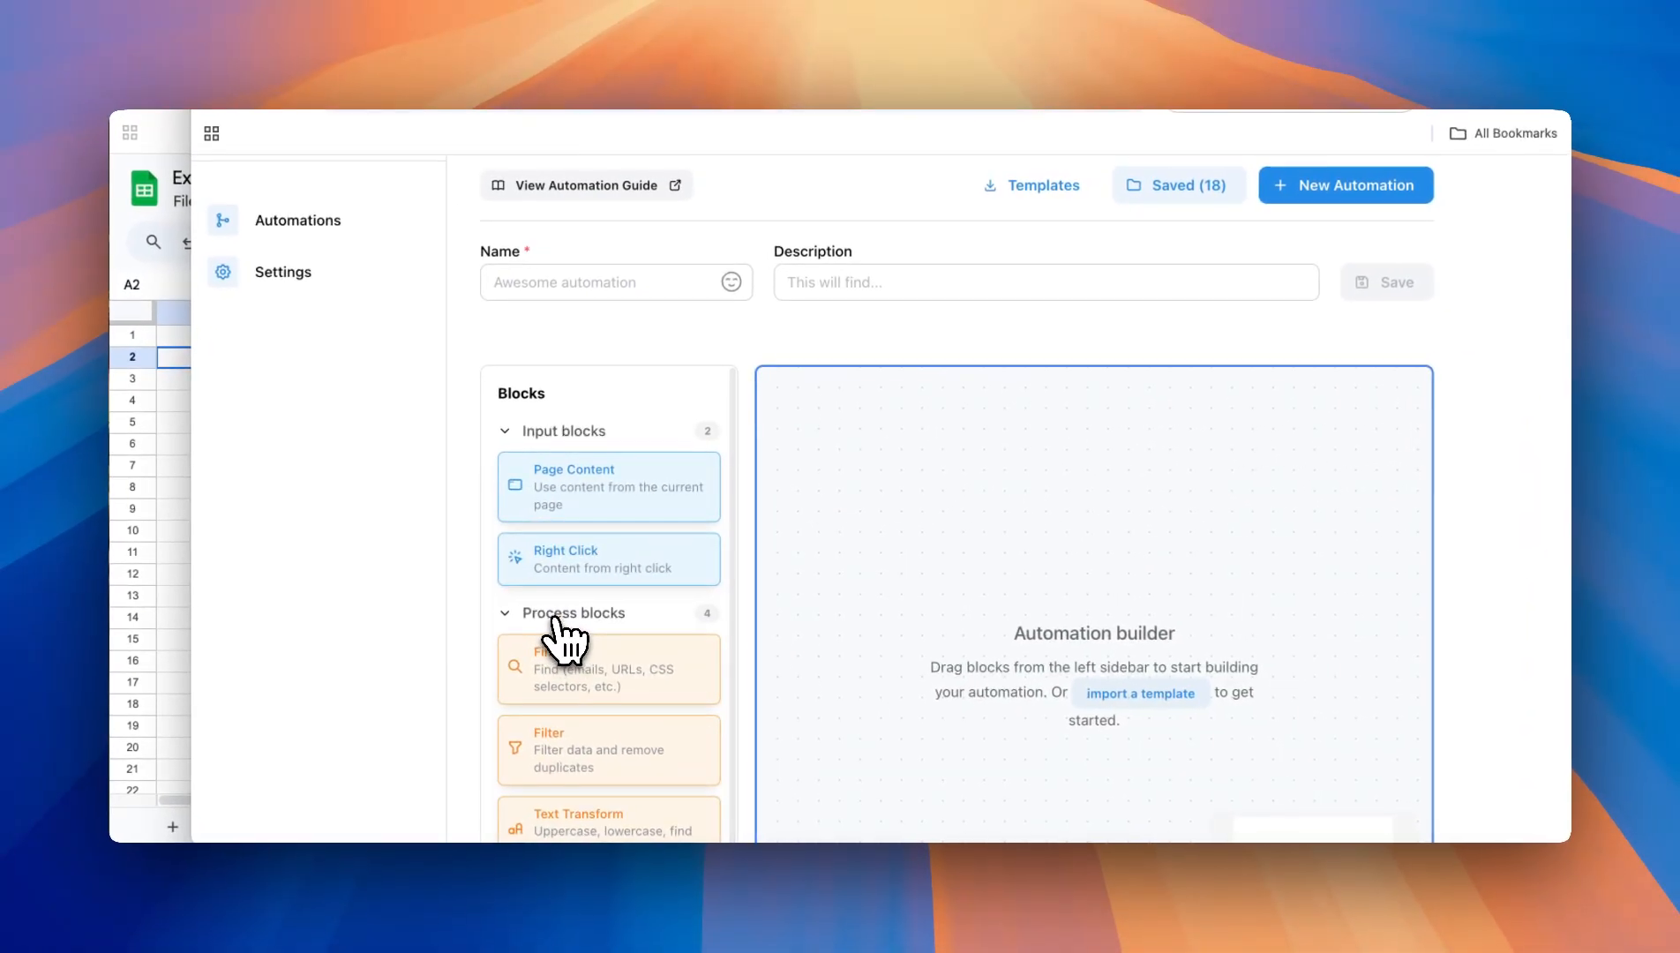
click(494, 623)
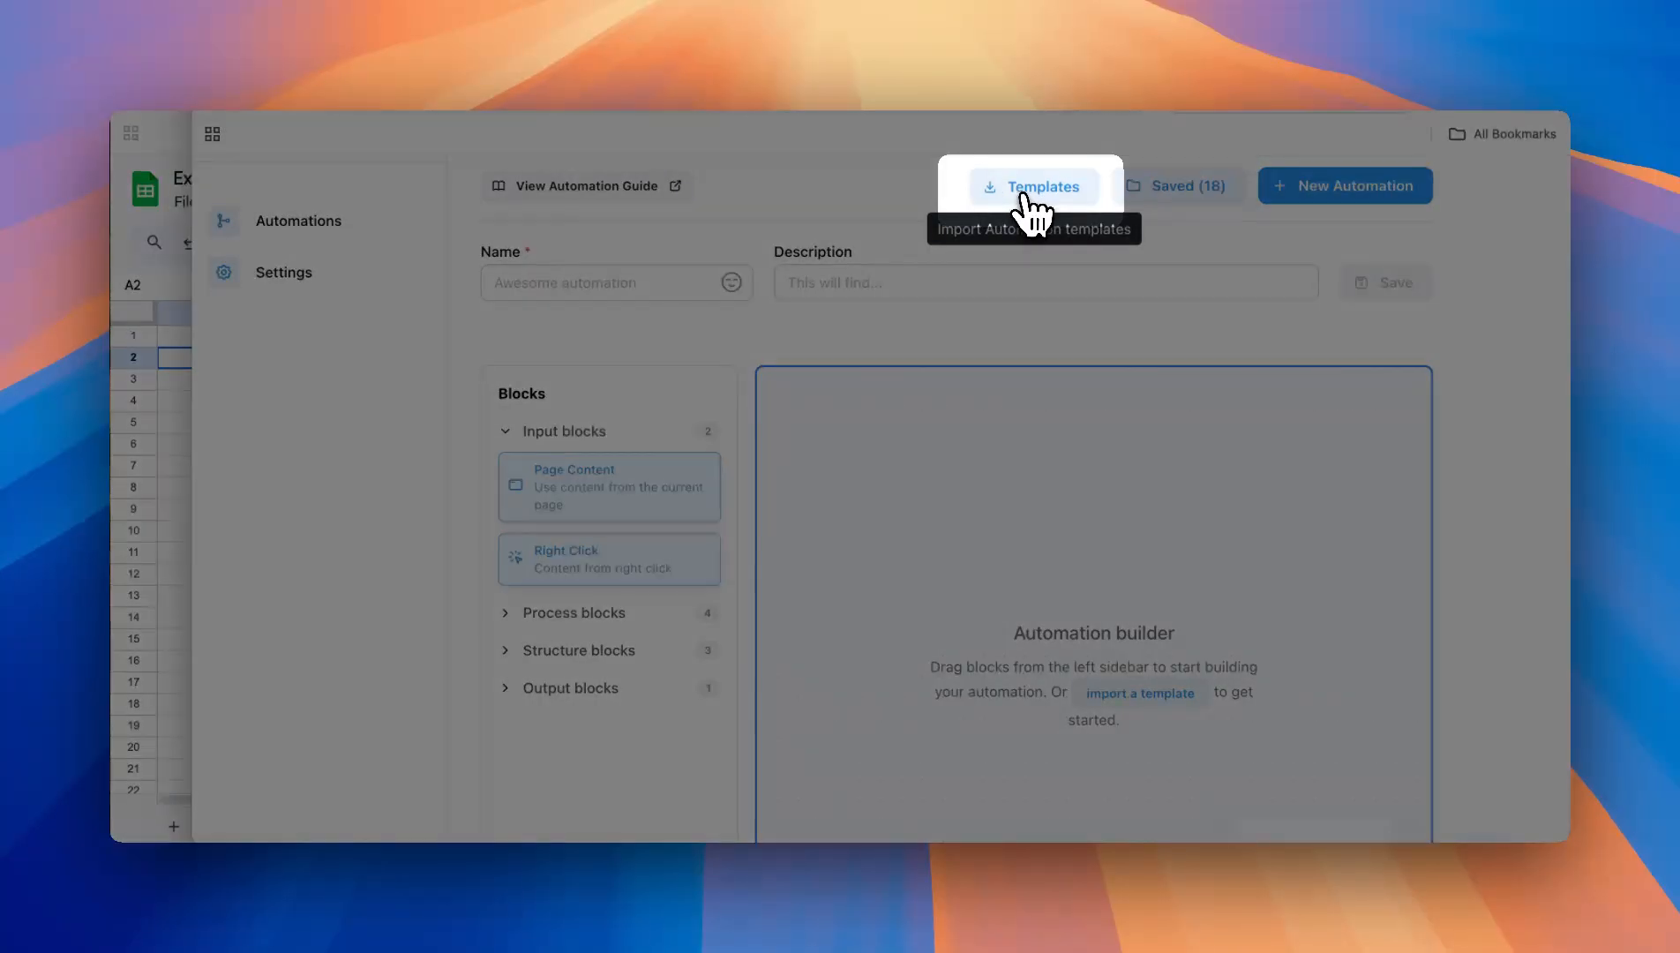
Step: Open the automation templates and read through the details of the Find URLs on Page template
click(1028, 189)
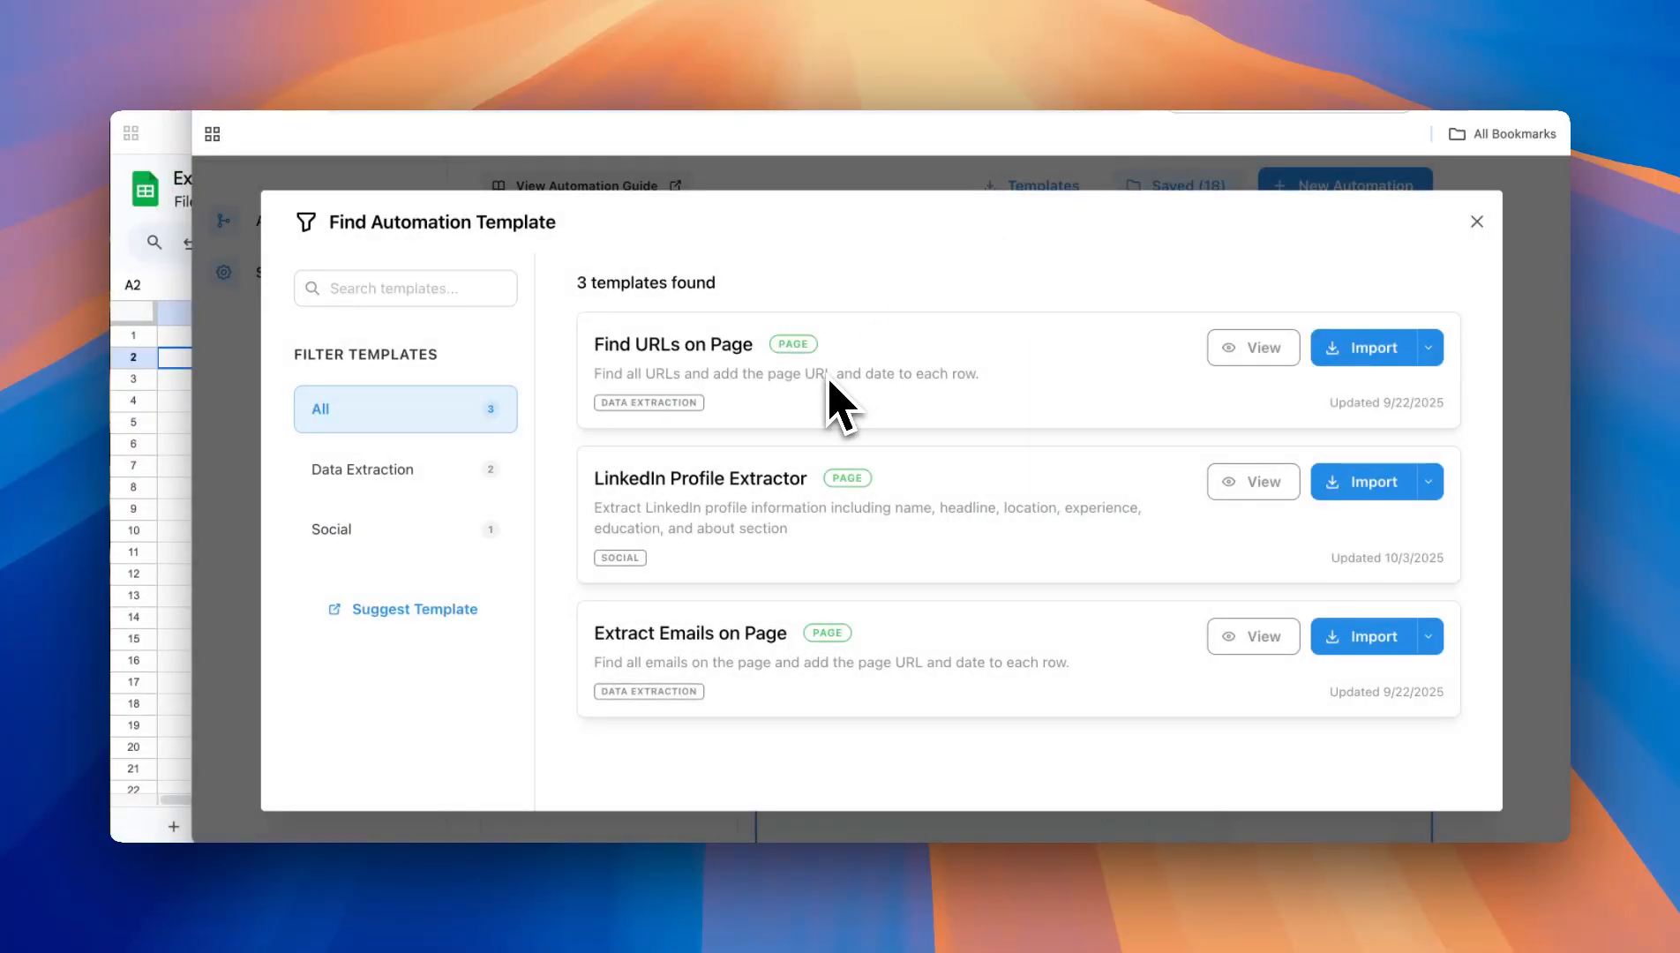
click(1255, 352)
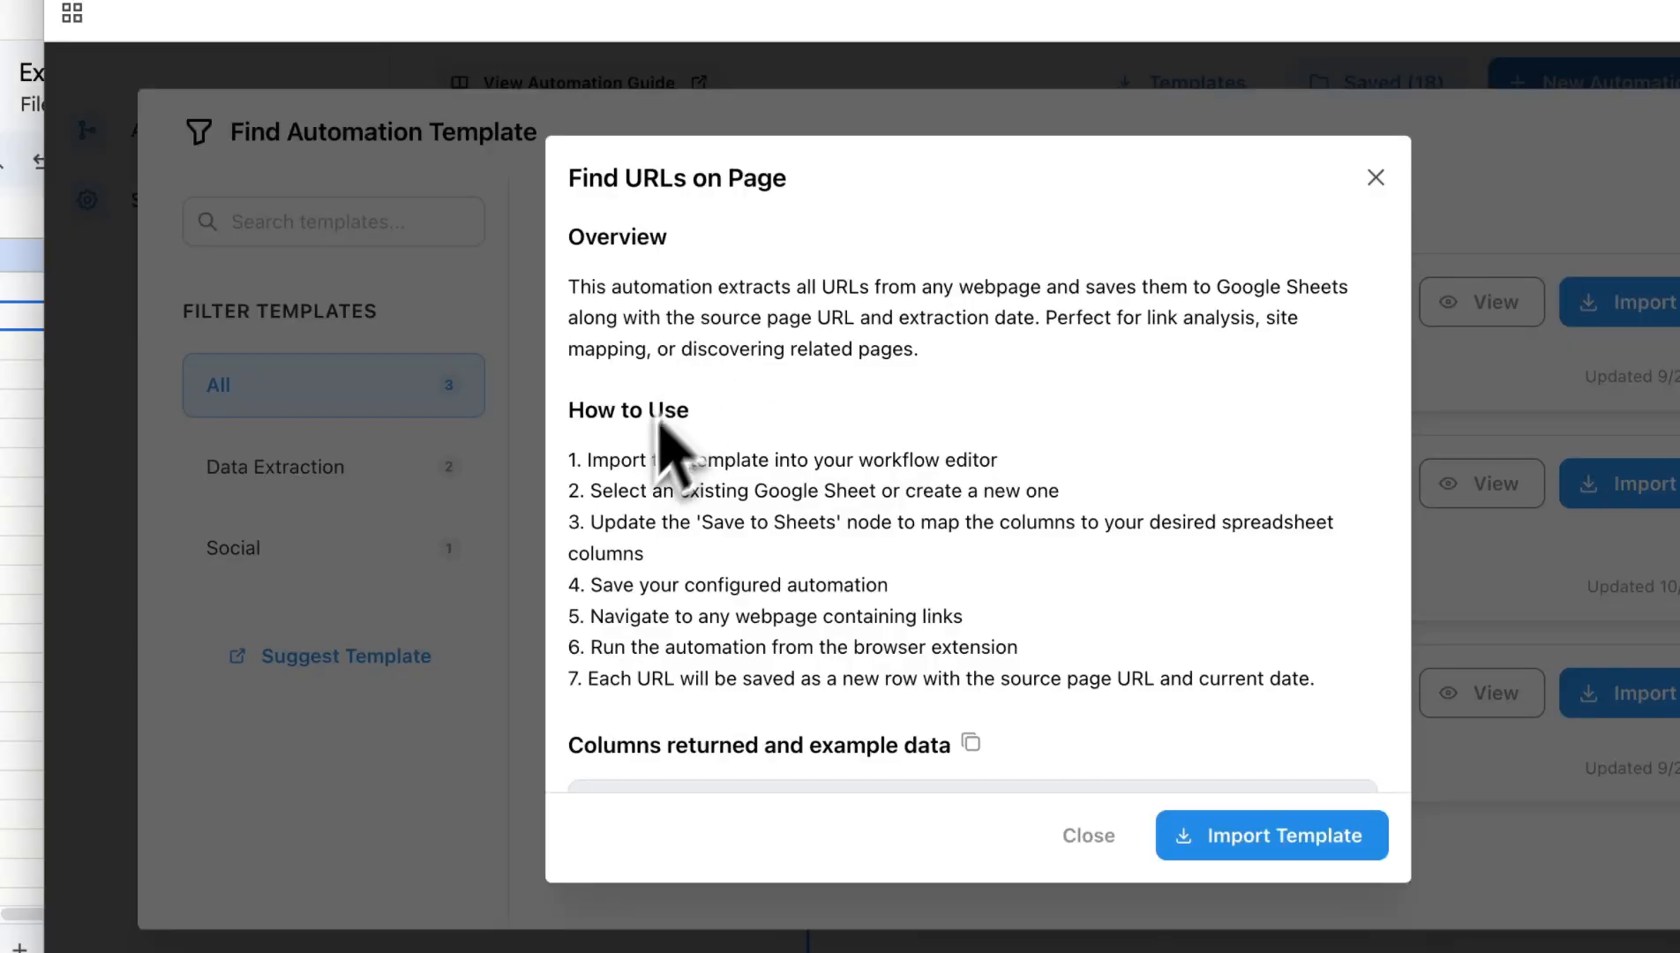
scroll(658, 565, down, 2)
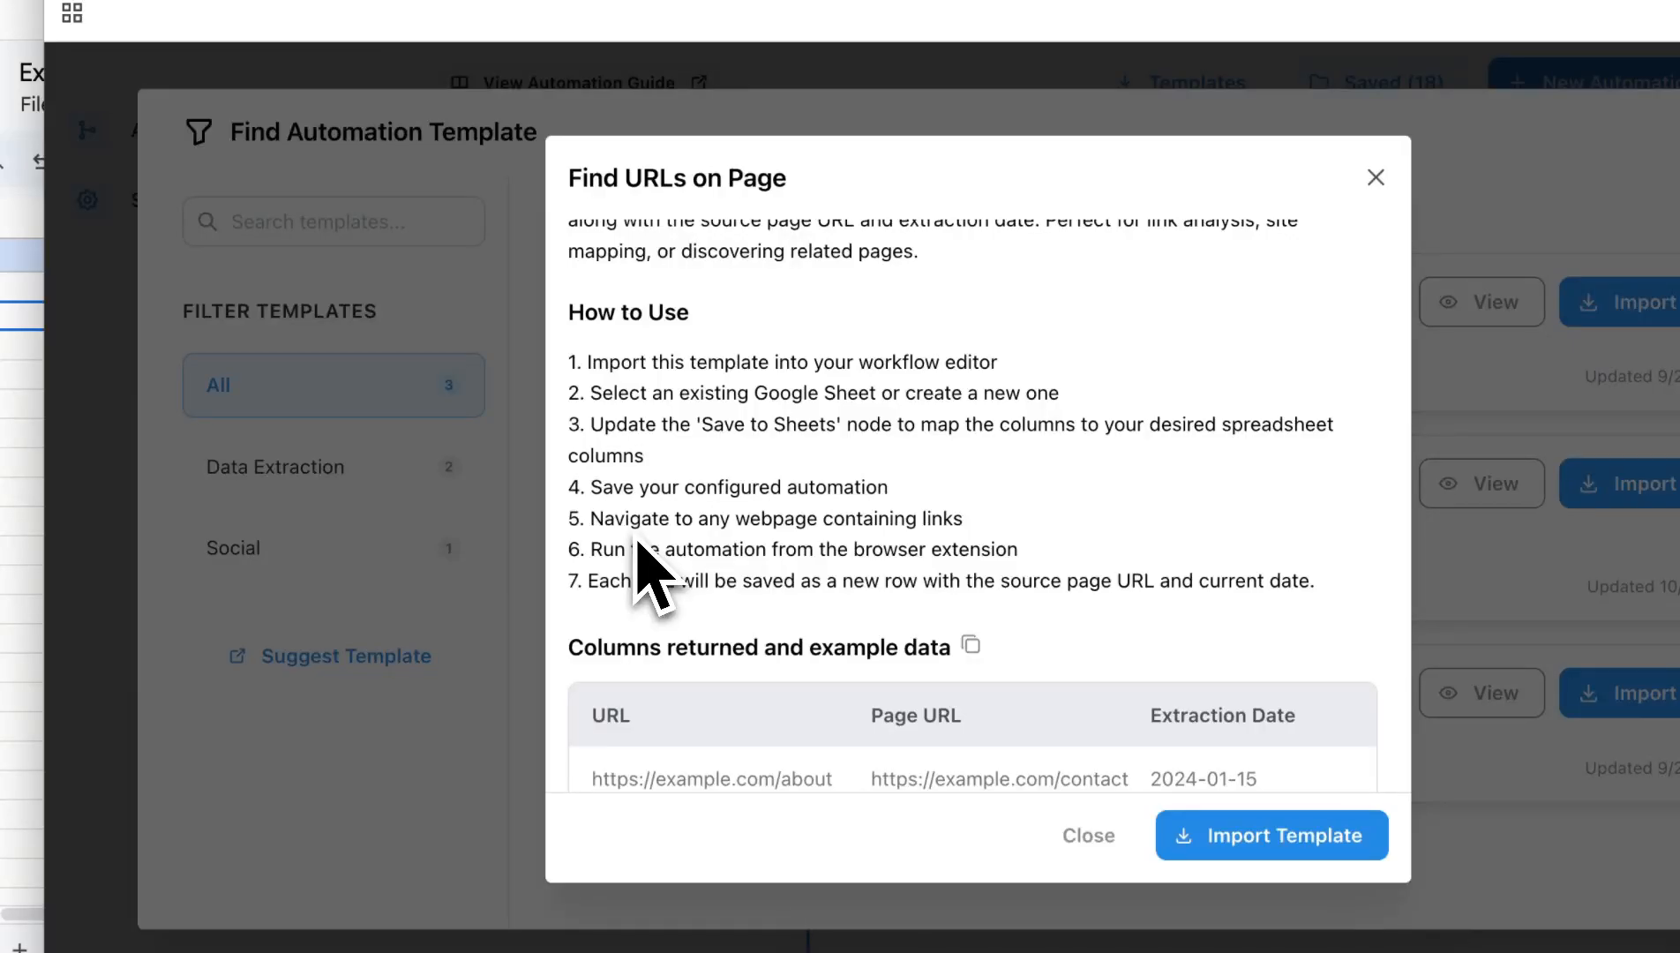
scroll(628, 555, down, 3)
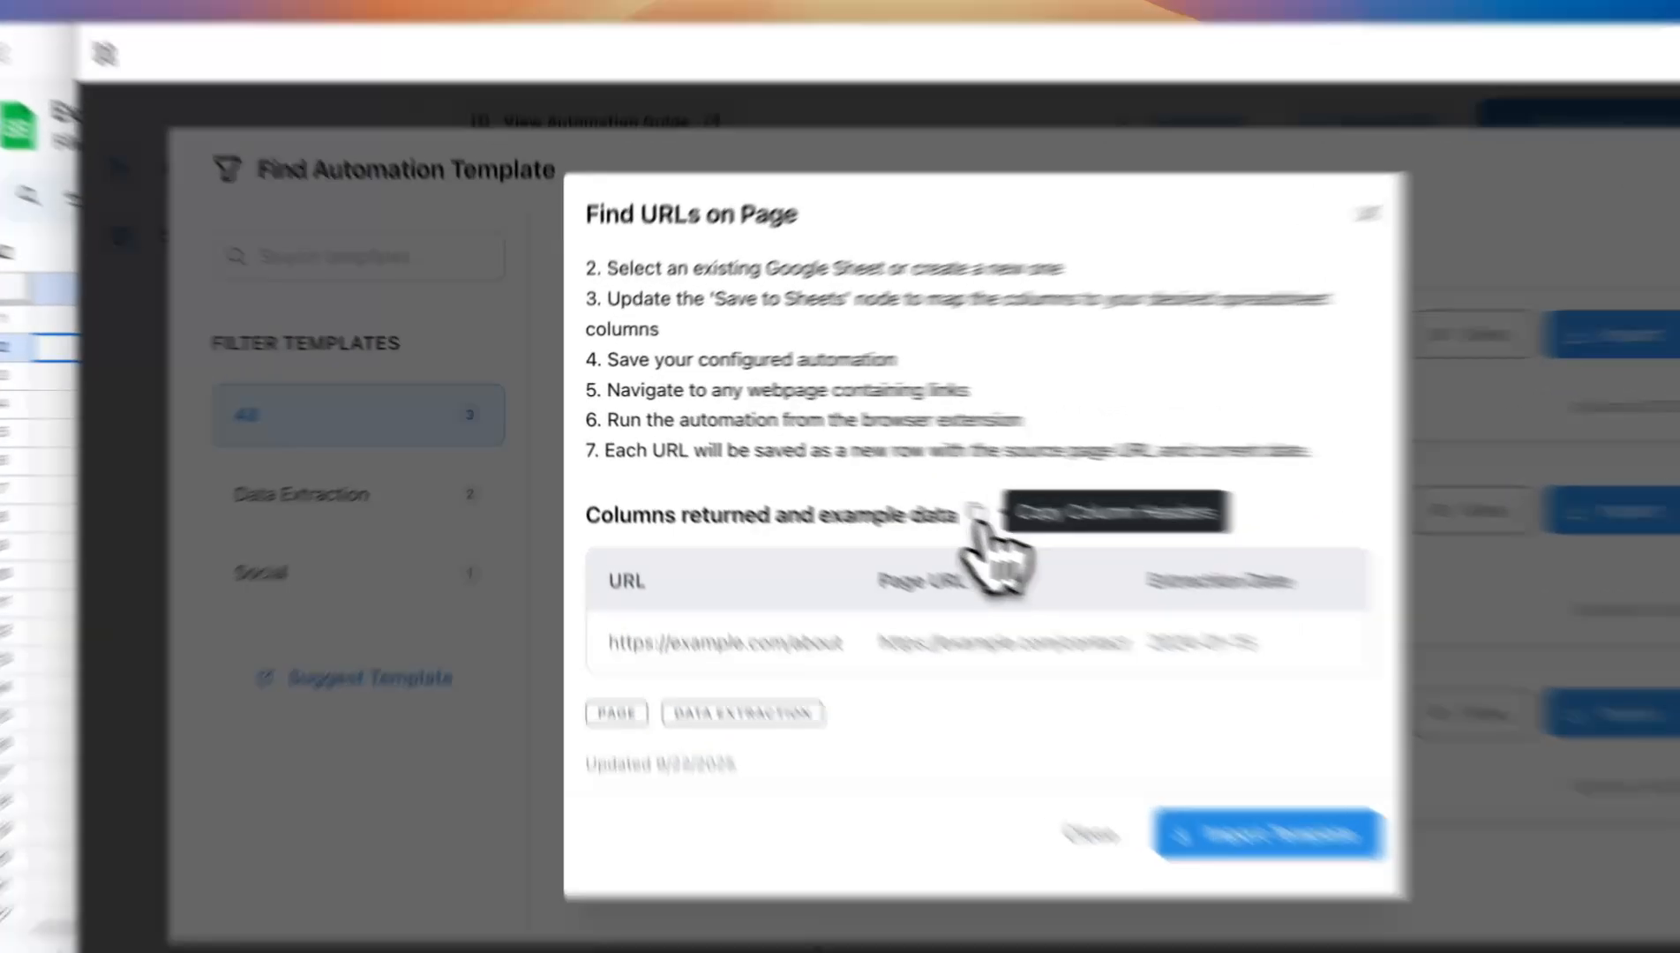
Step: Copy the template's column headers and paste them into the first row of the Extracted URLs spreadsheet in Google Sheets, starting at A1
click(878, 488)
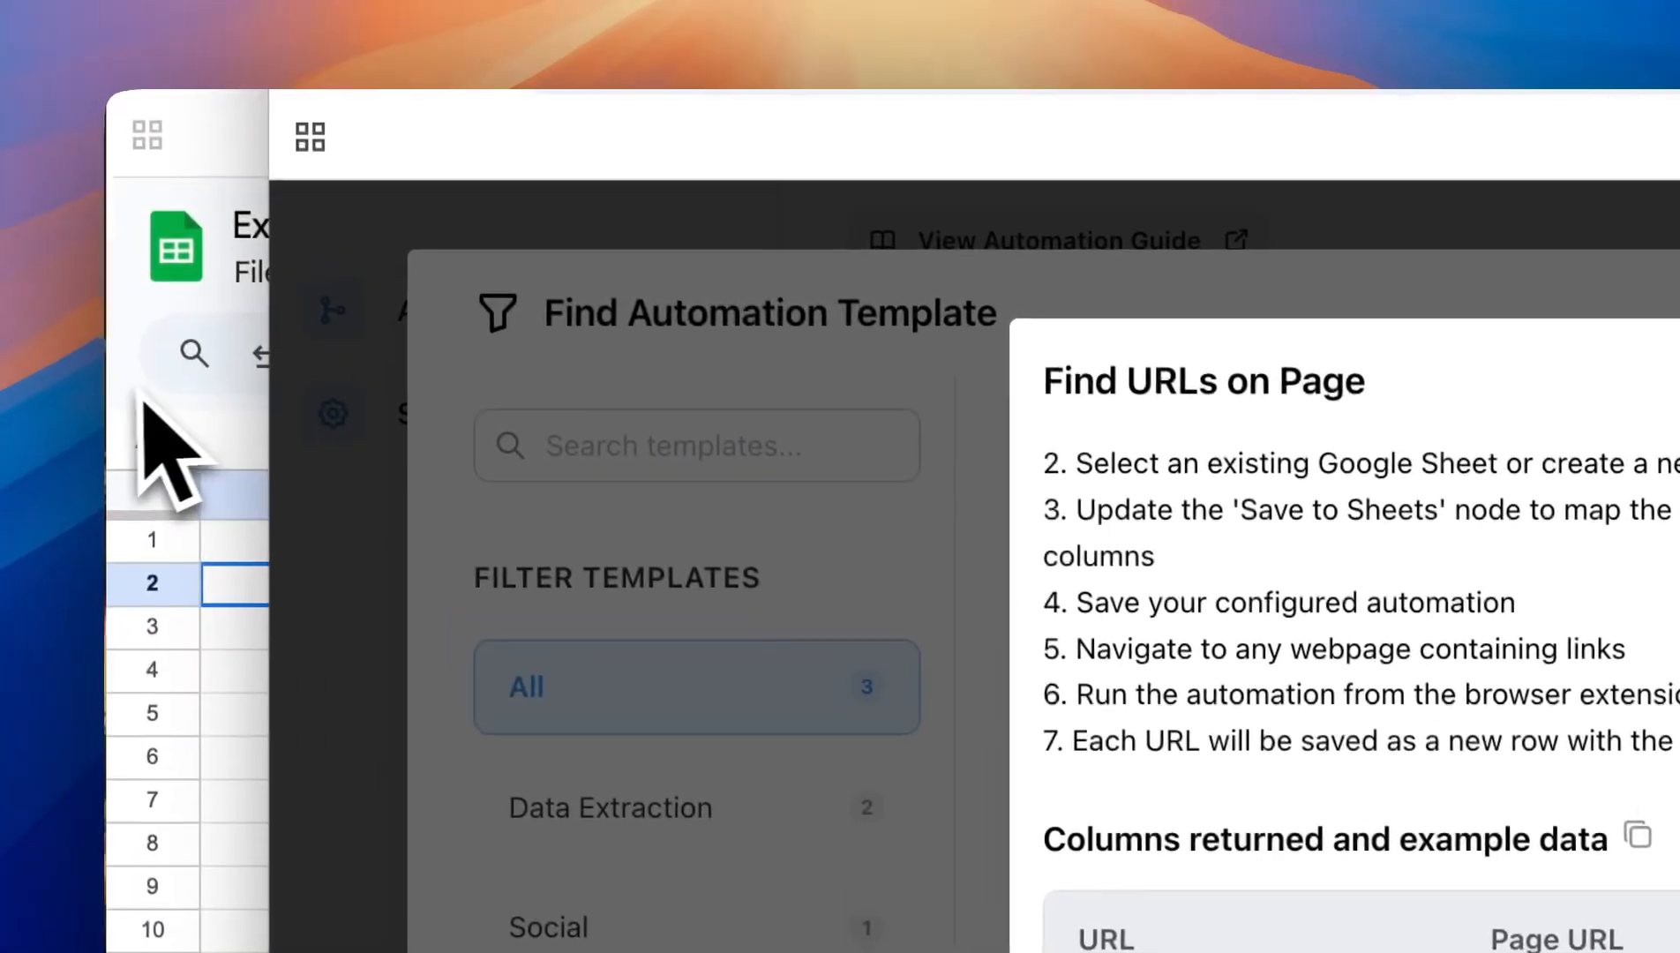
click(131, 405)
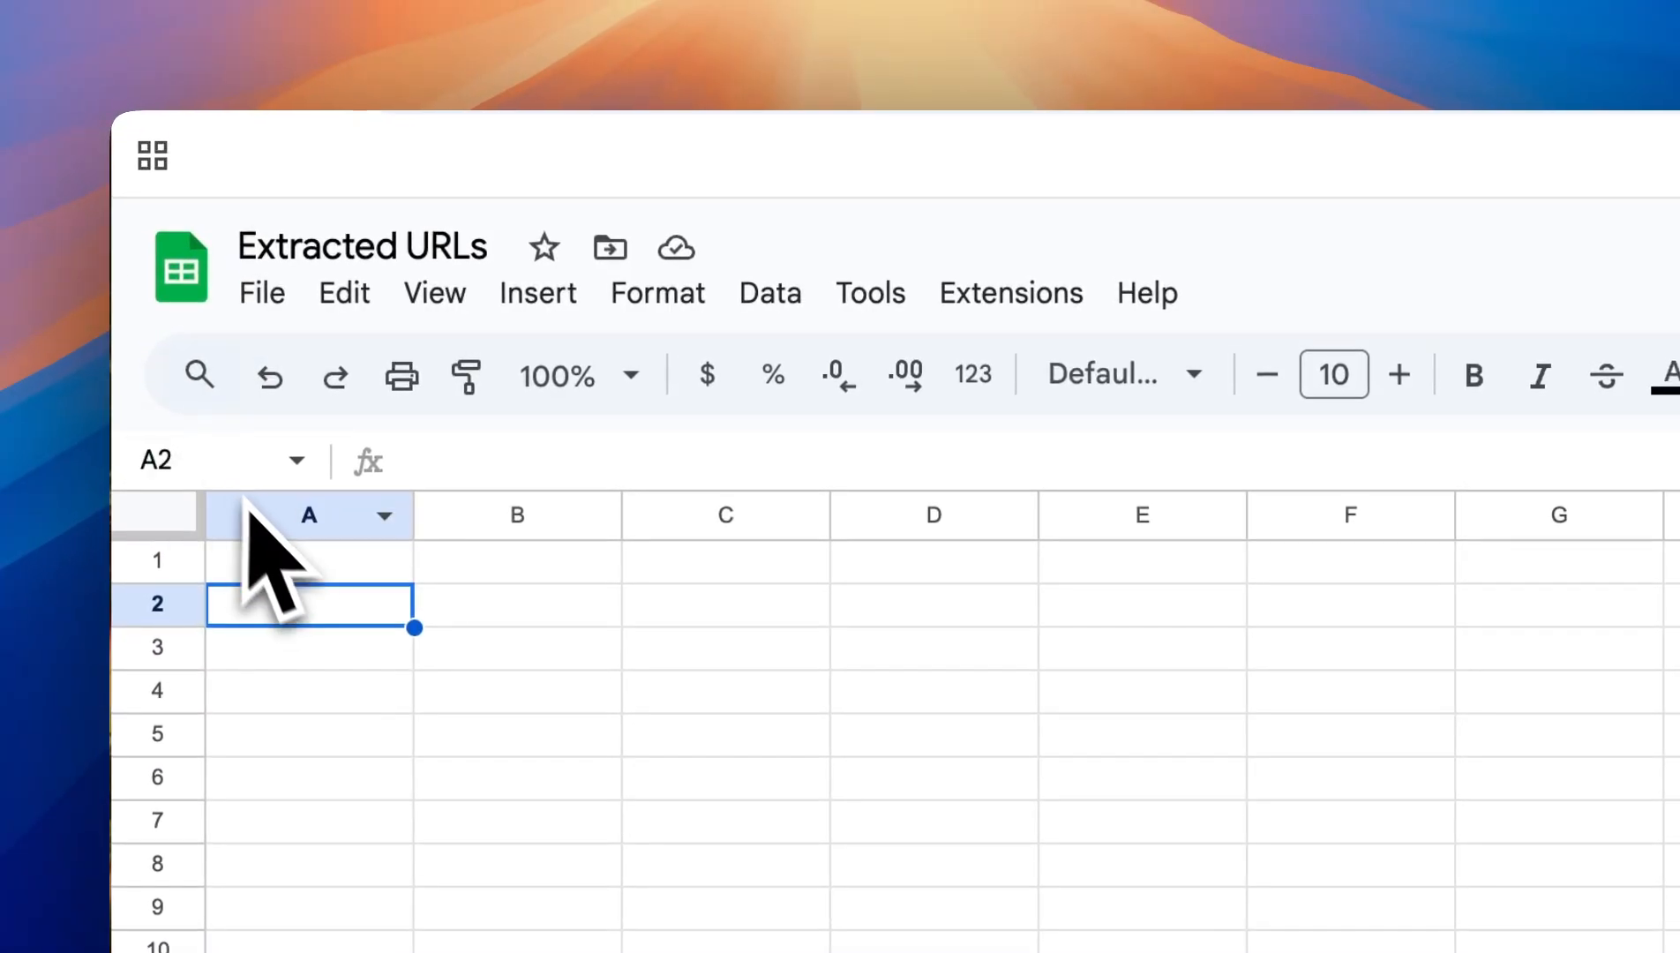
click(270, 570)
key(super+v)
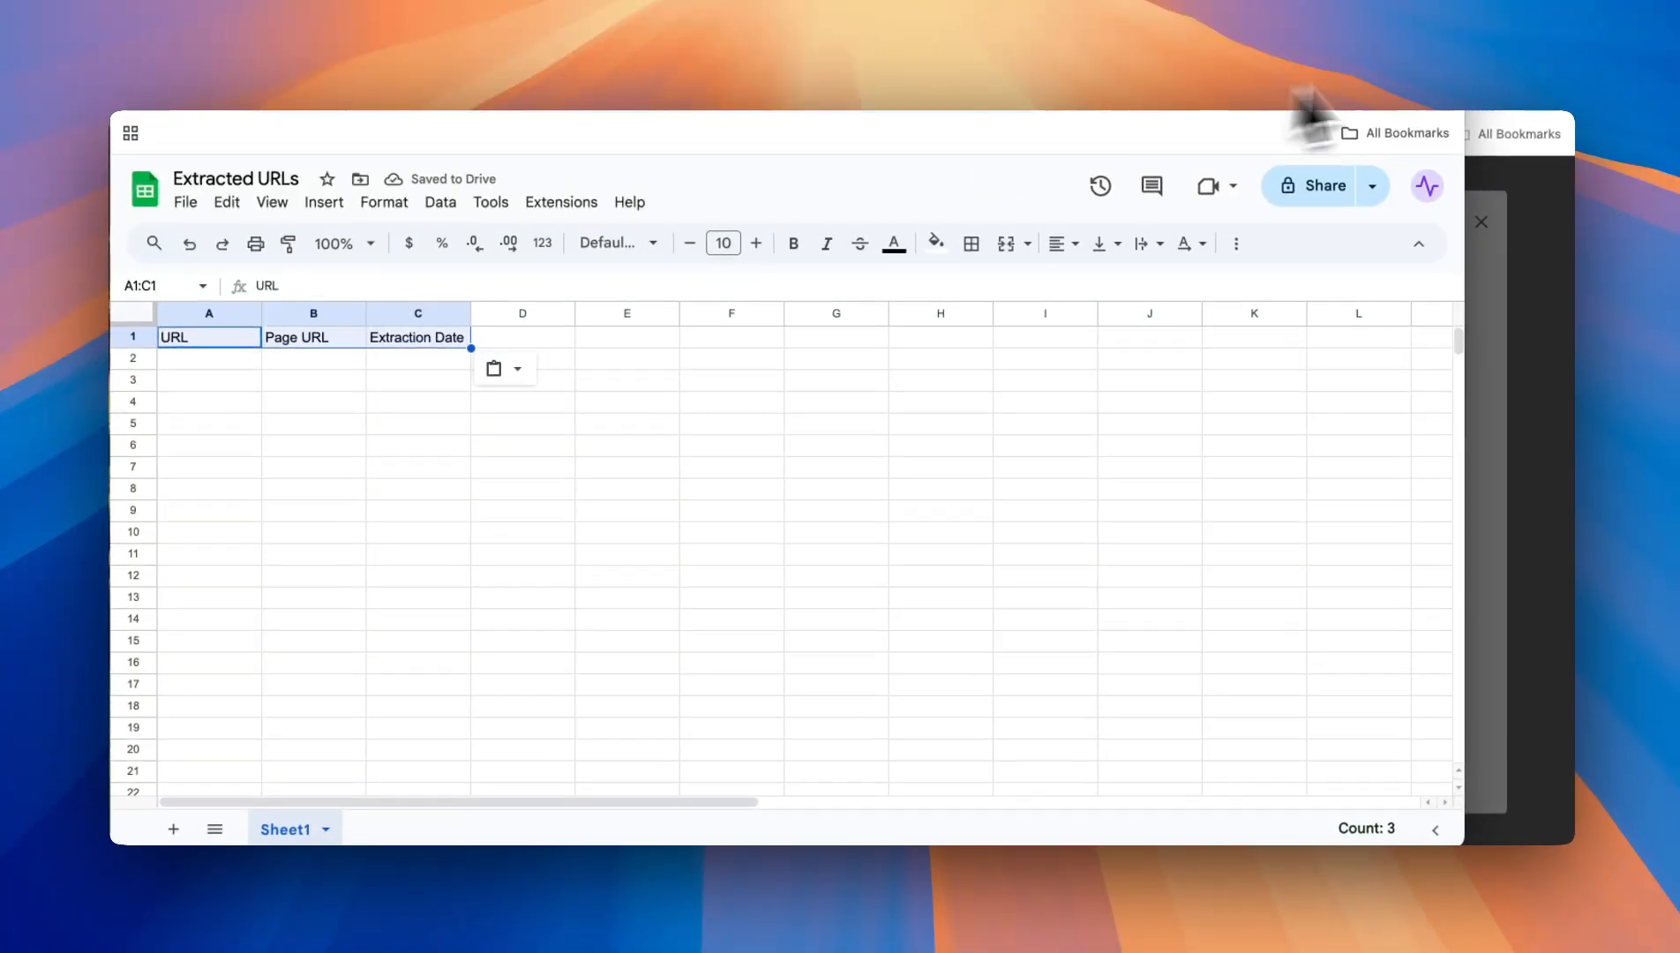
Step: Return to the Add to Sheets window and import the Find URLs on Page template into the automation builder
click(1526, 54)
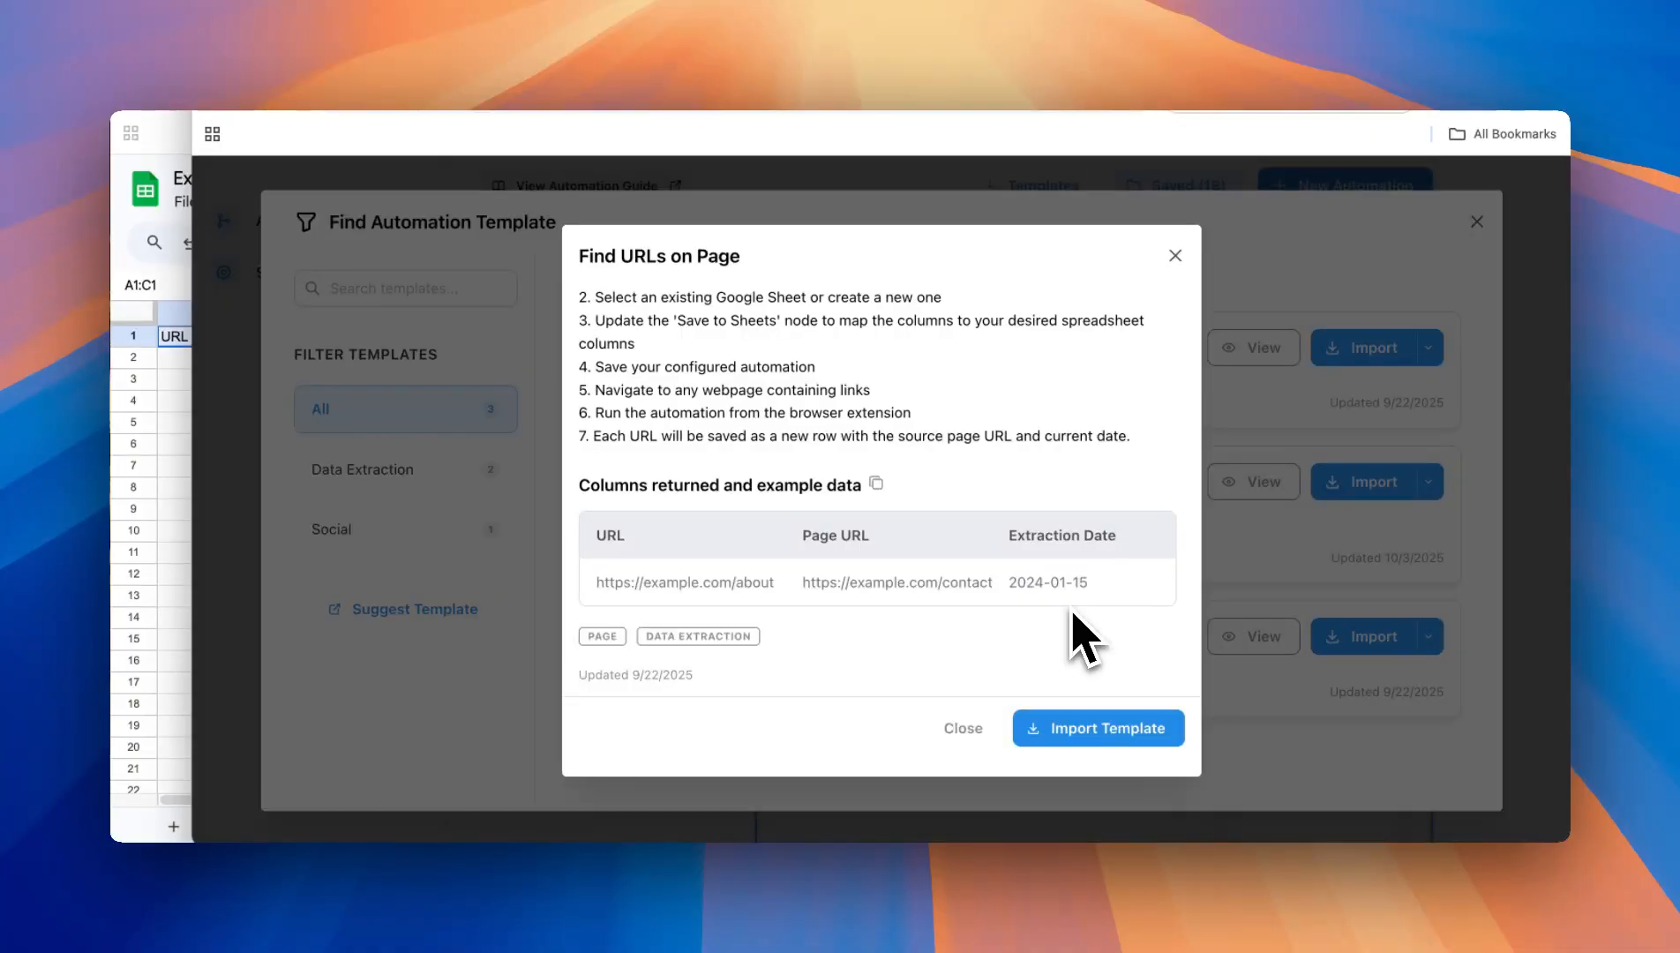
click(1073, 728)
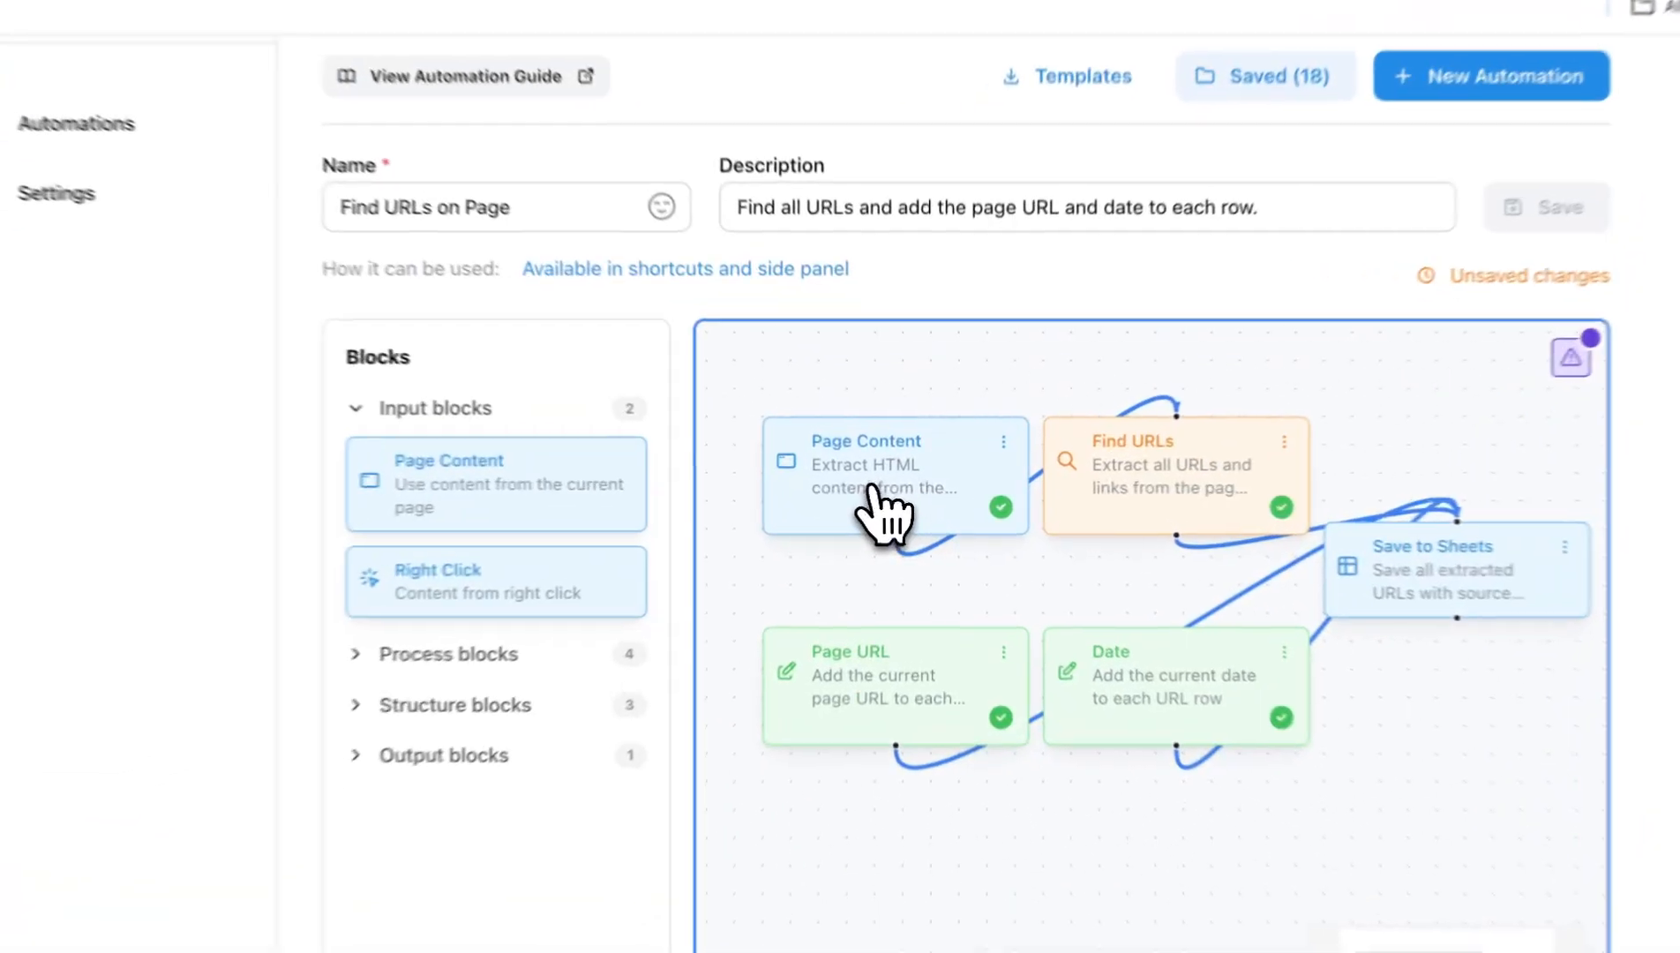
Step: Review the content type options of the Page Content block and close its configuration without changes
double_click(887, 494)
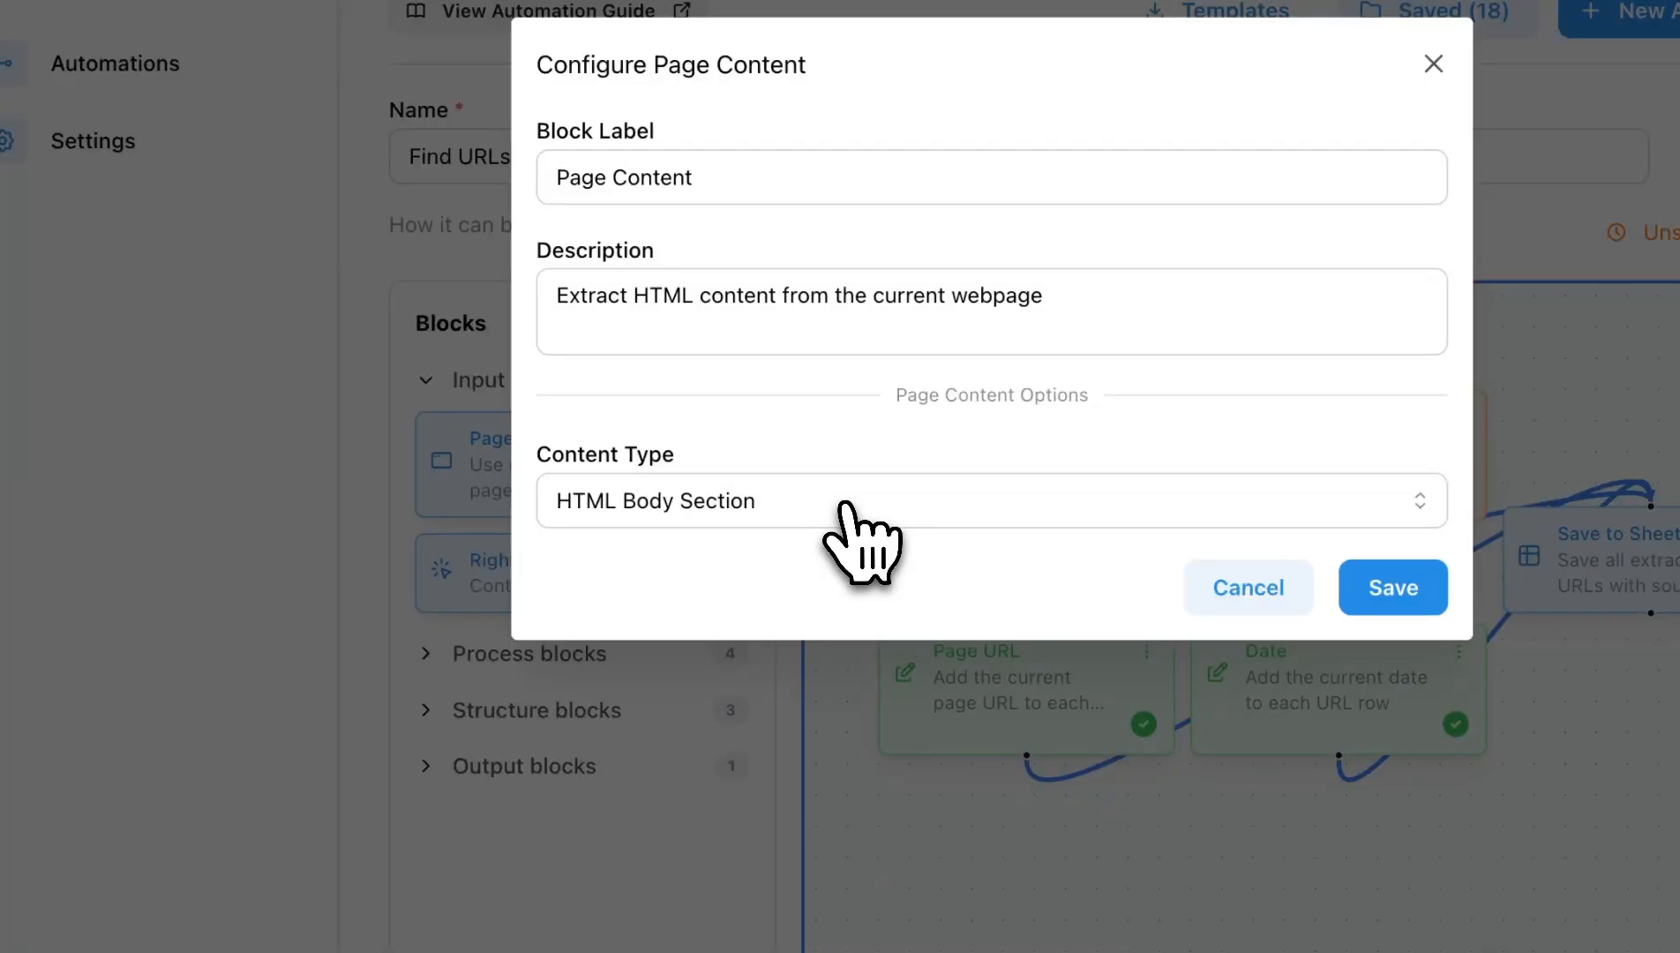
click(844, 504)
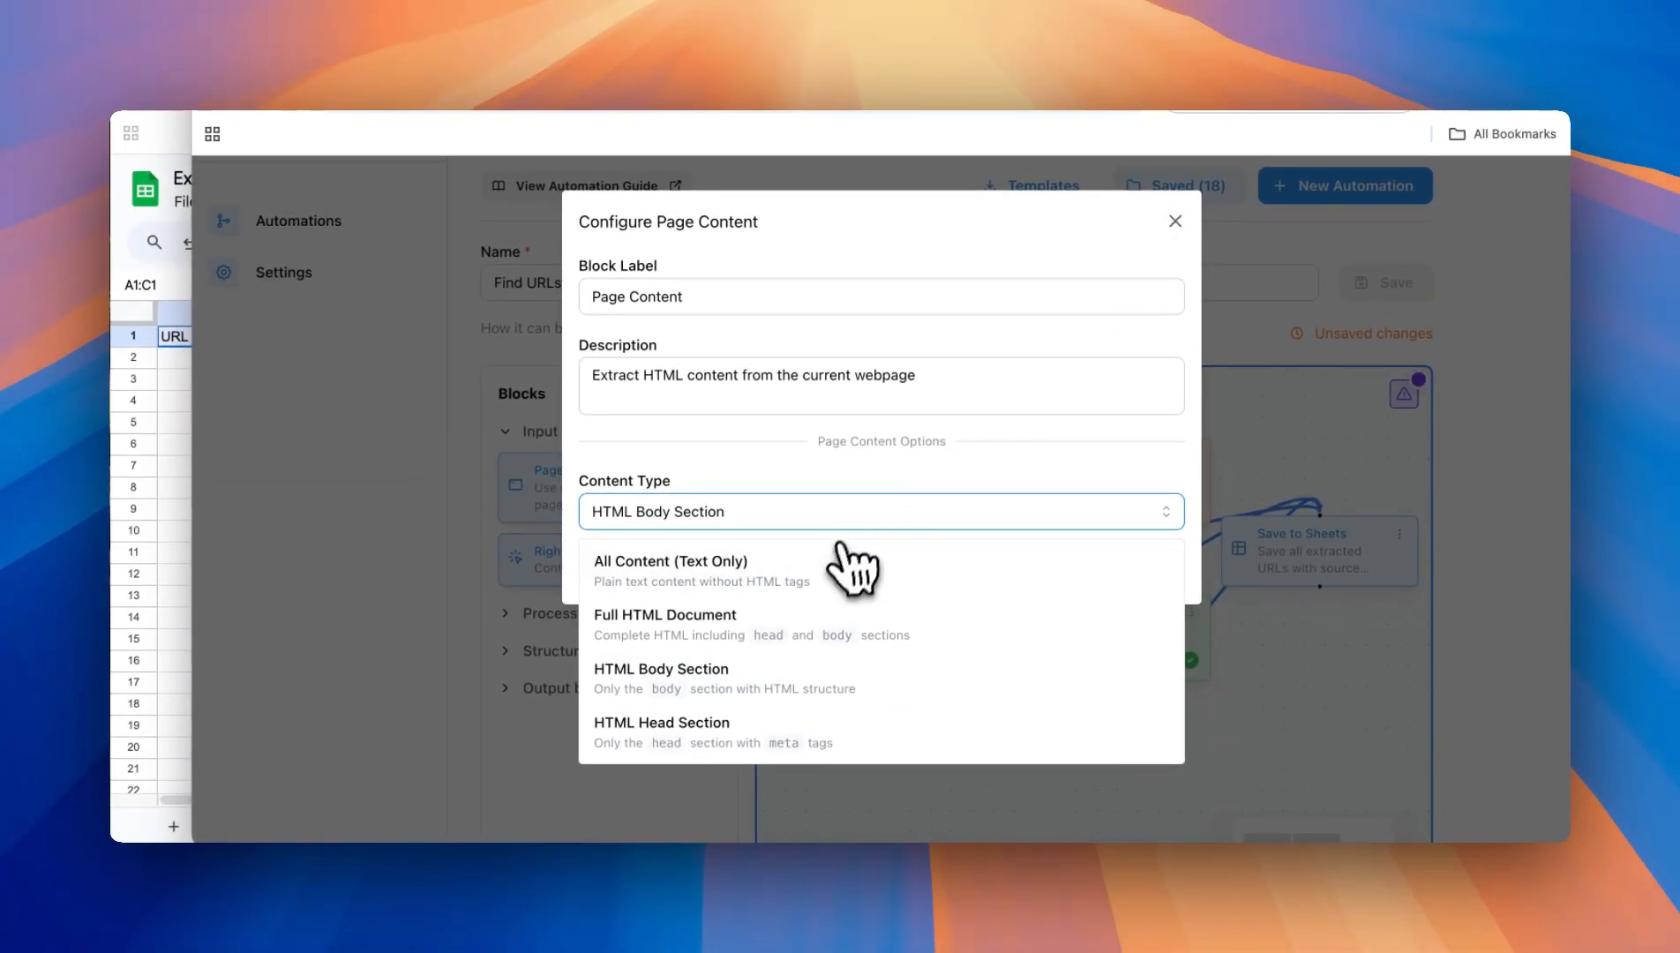
click(1181, 243)
click(1175, 223)
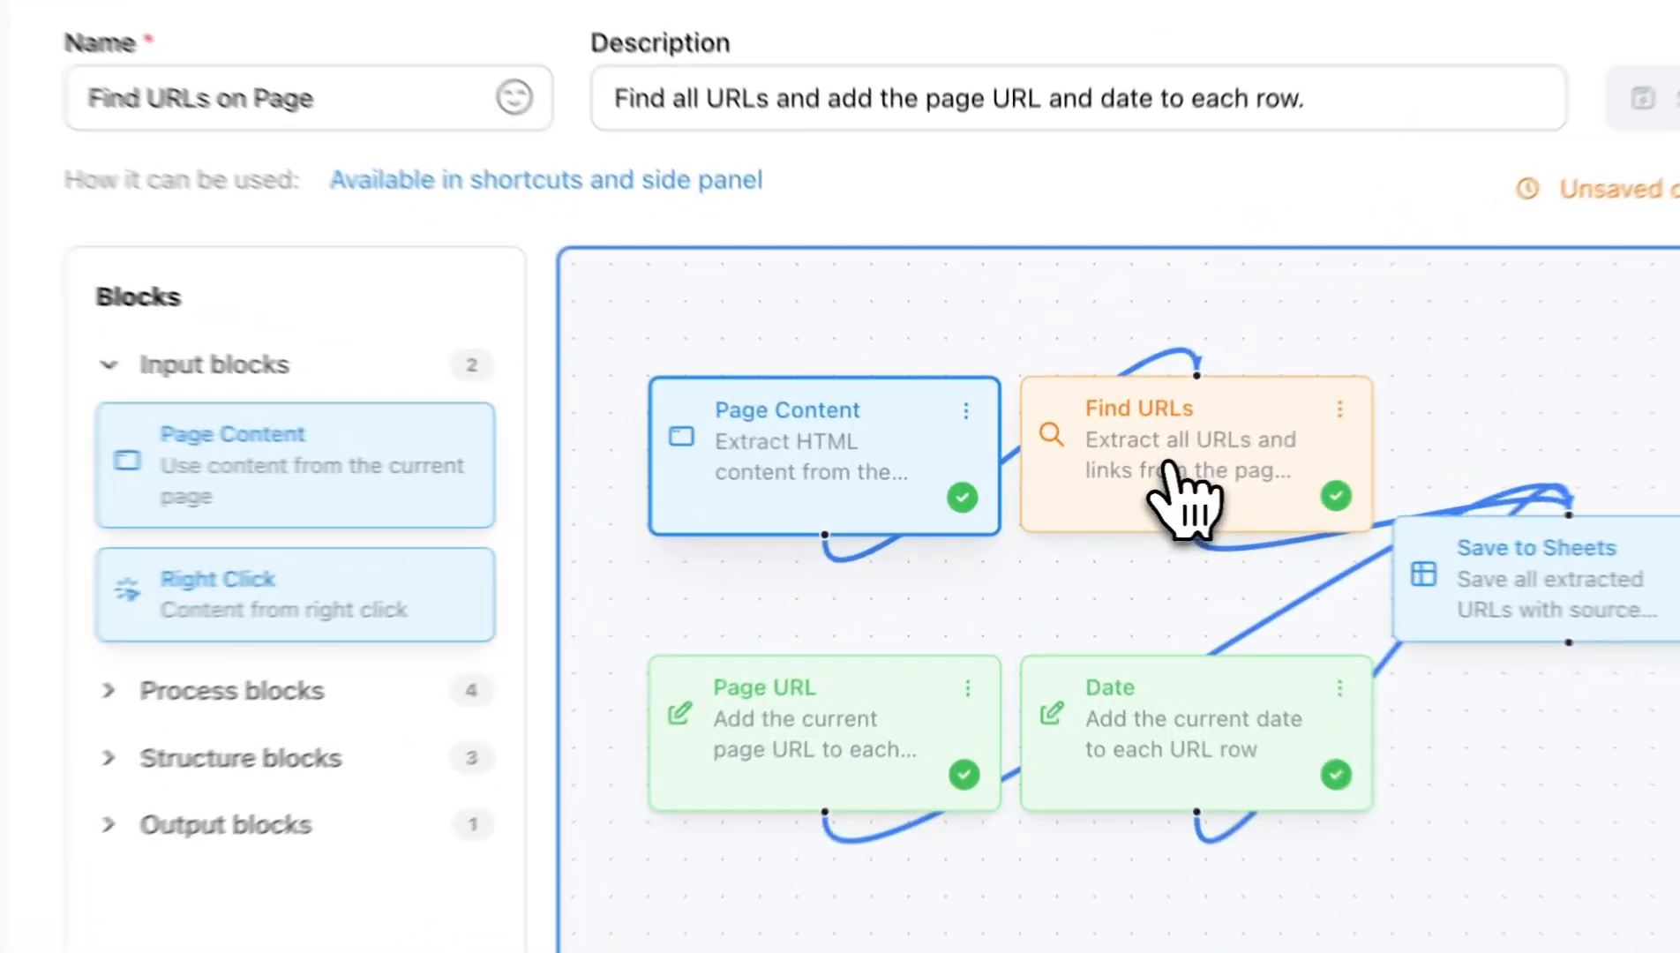
Step: Review the pattern type options of the Find URLs block and close its configuration without changes
click(1142, 494)
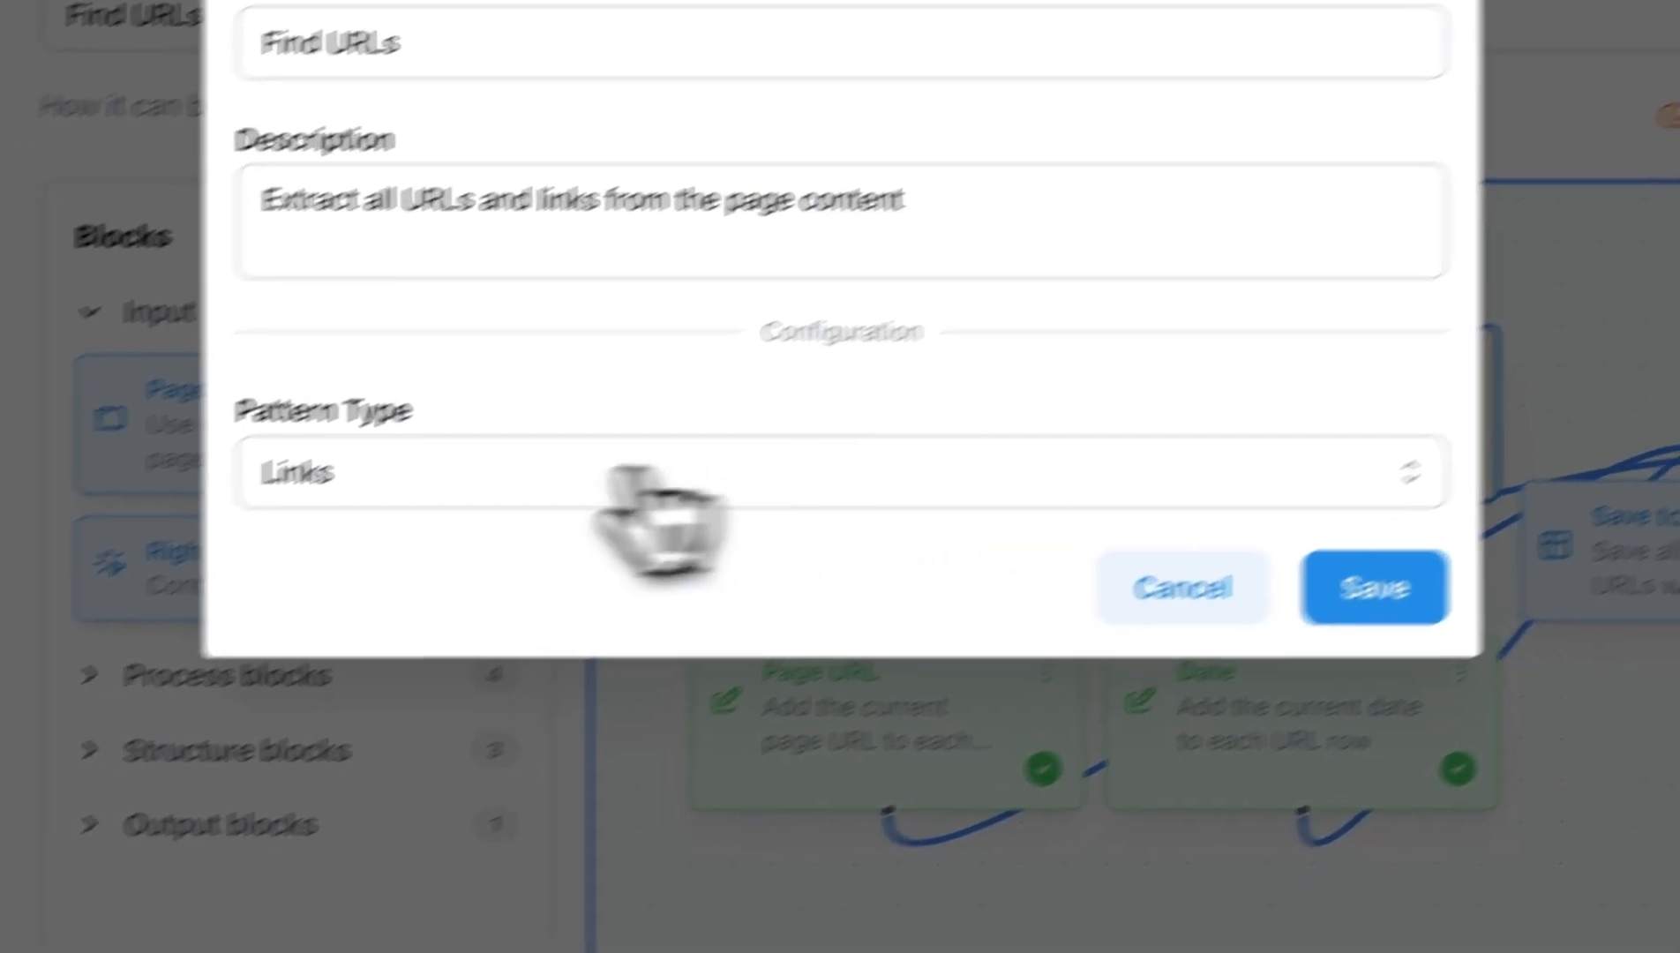
click(645, 424)
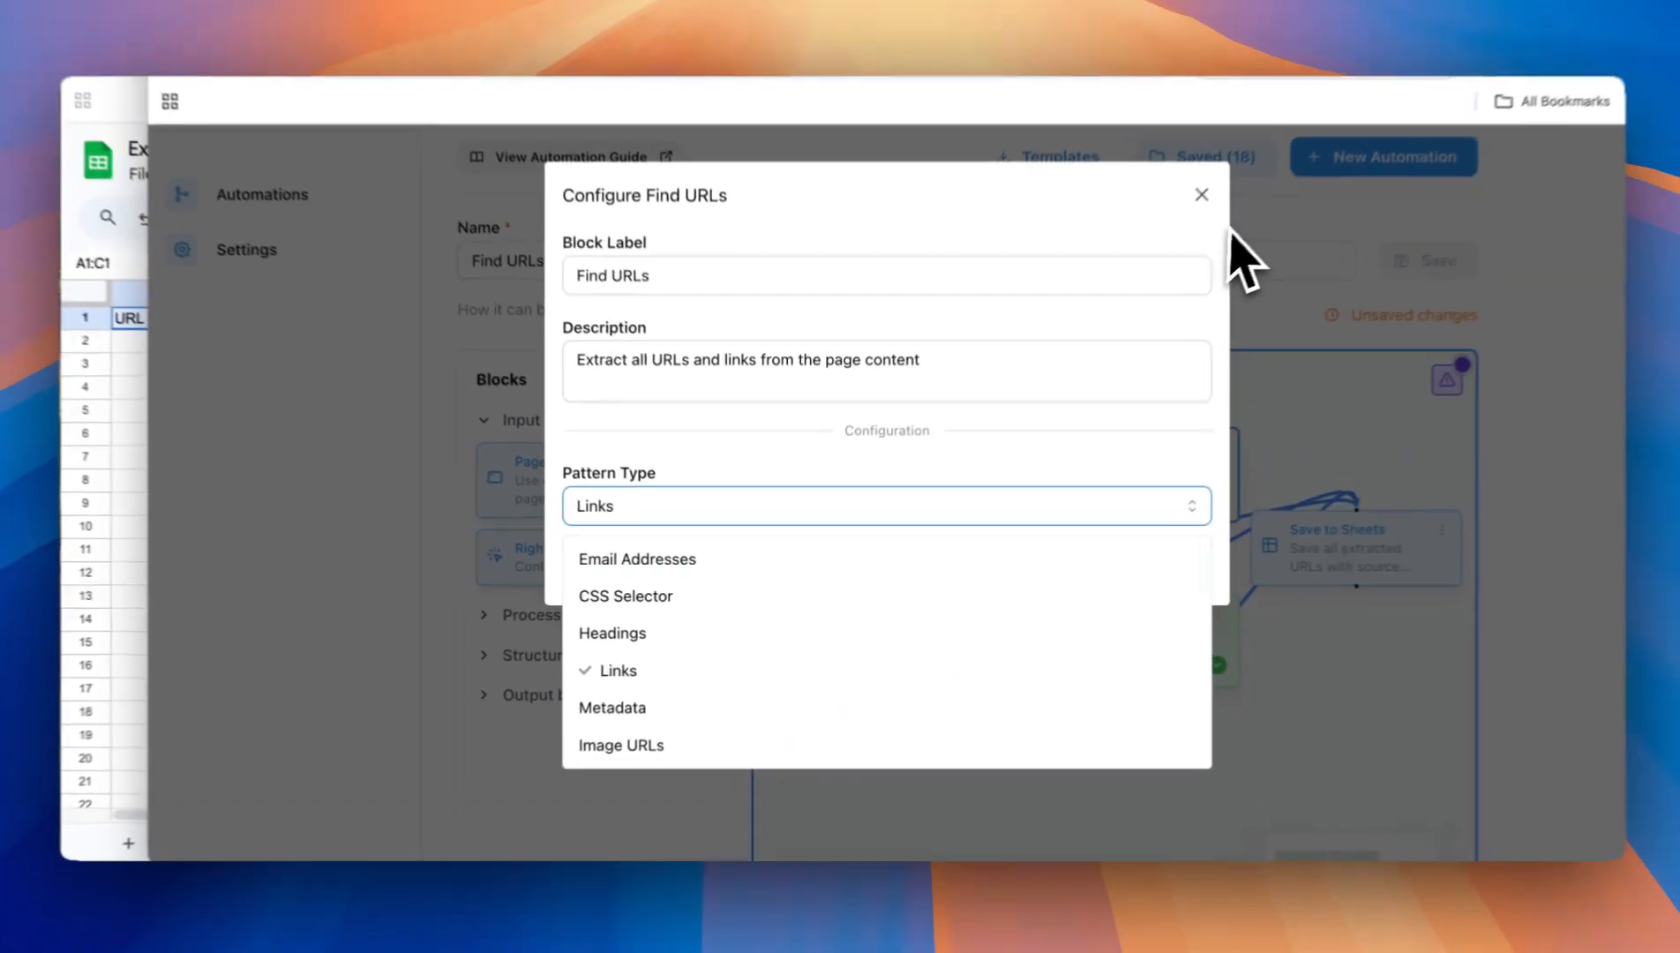
click(1238, 318)
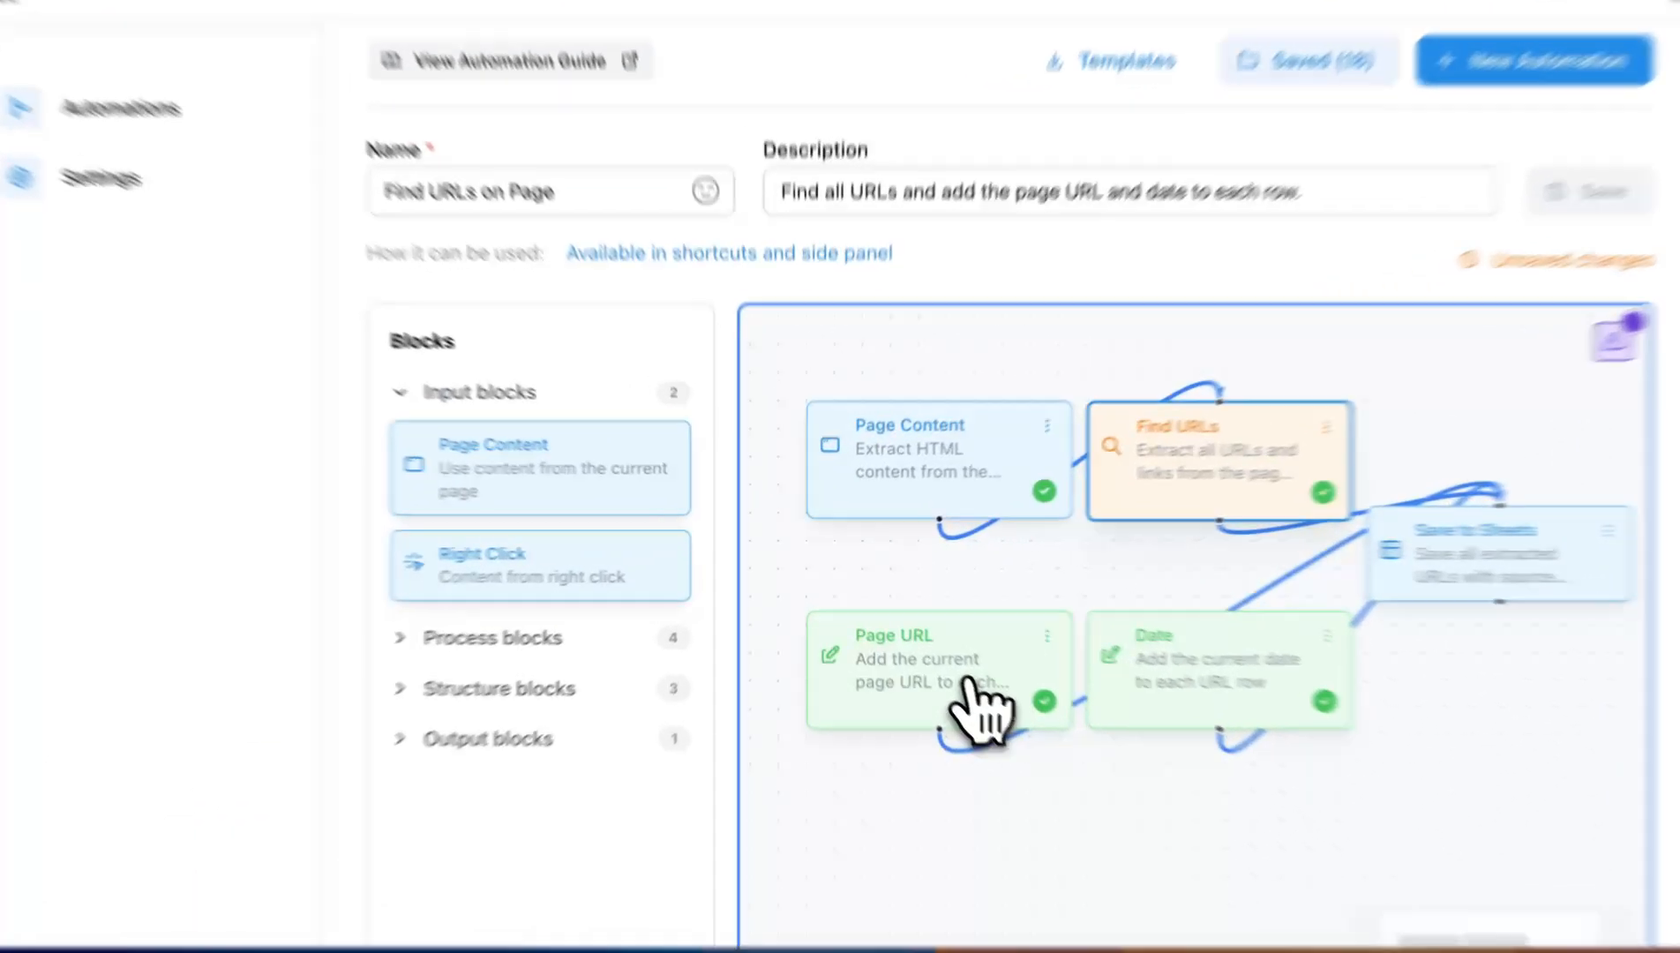
Step: Open the Page URL block's configuration and copy its whole value
click(927, 649)
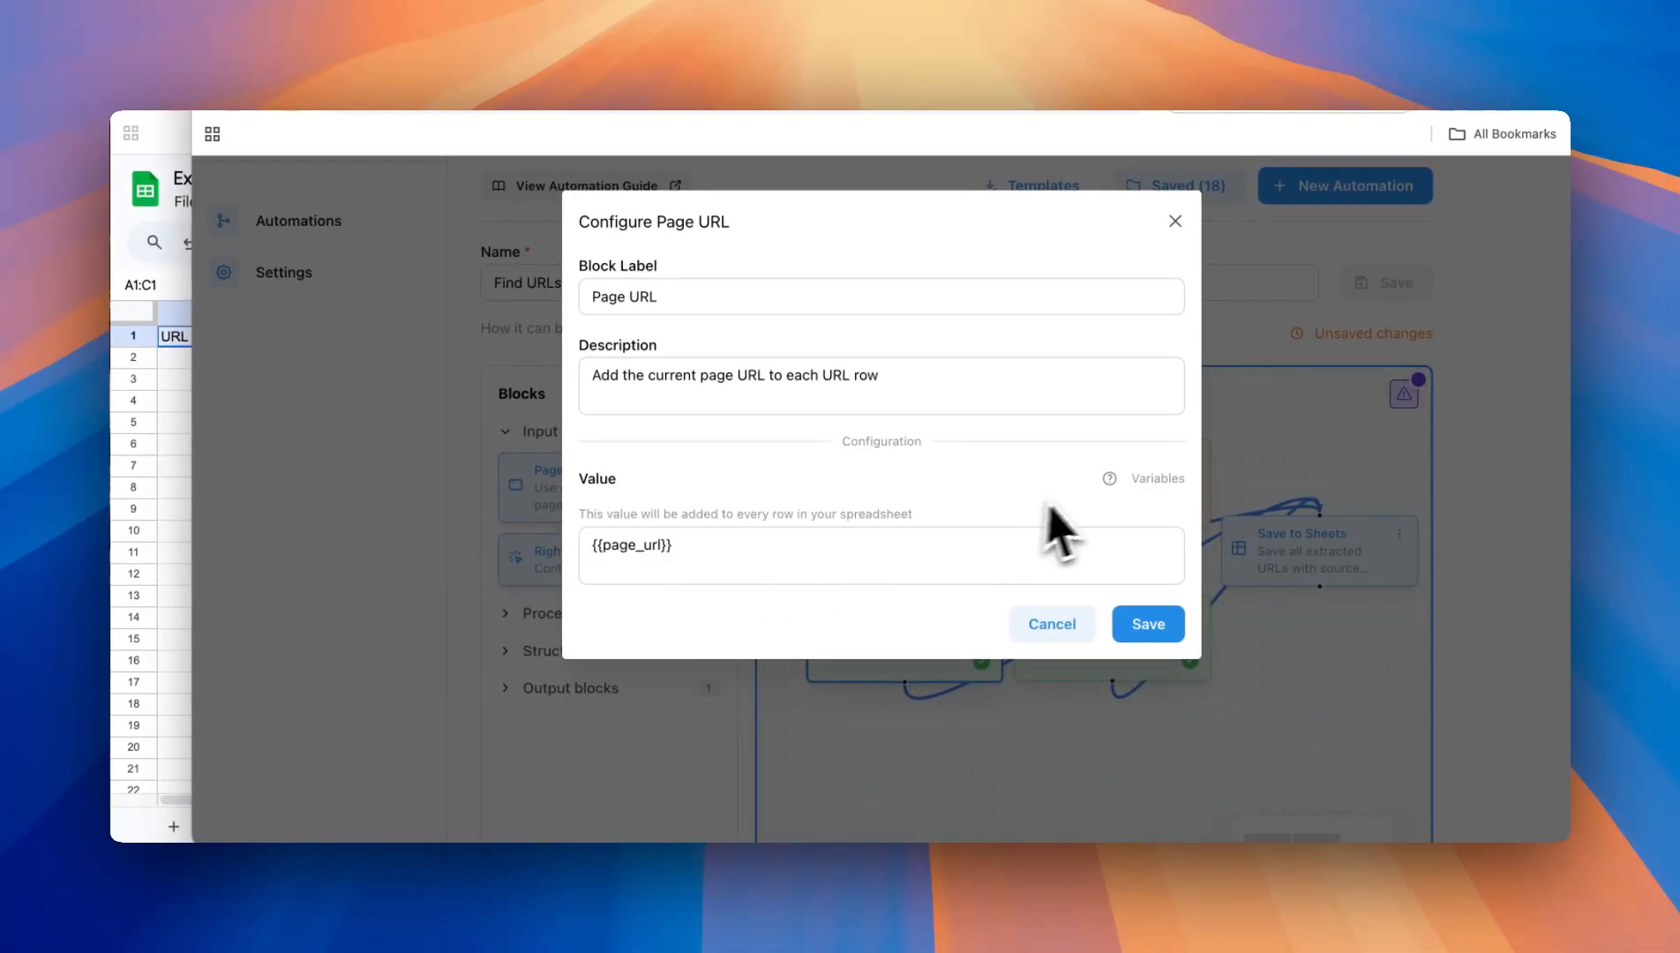
mouse_move(1150, 483)
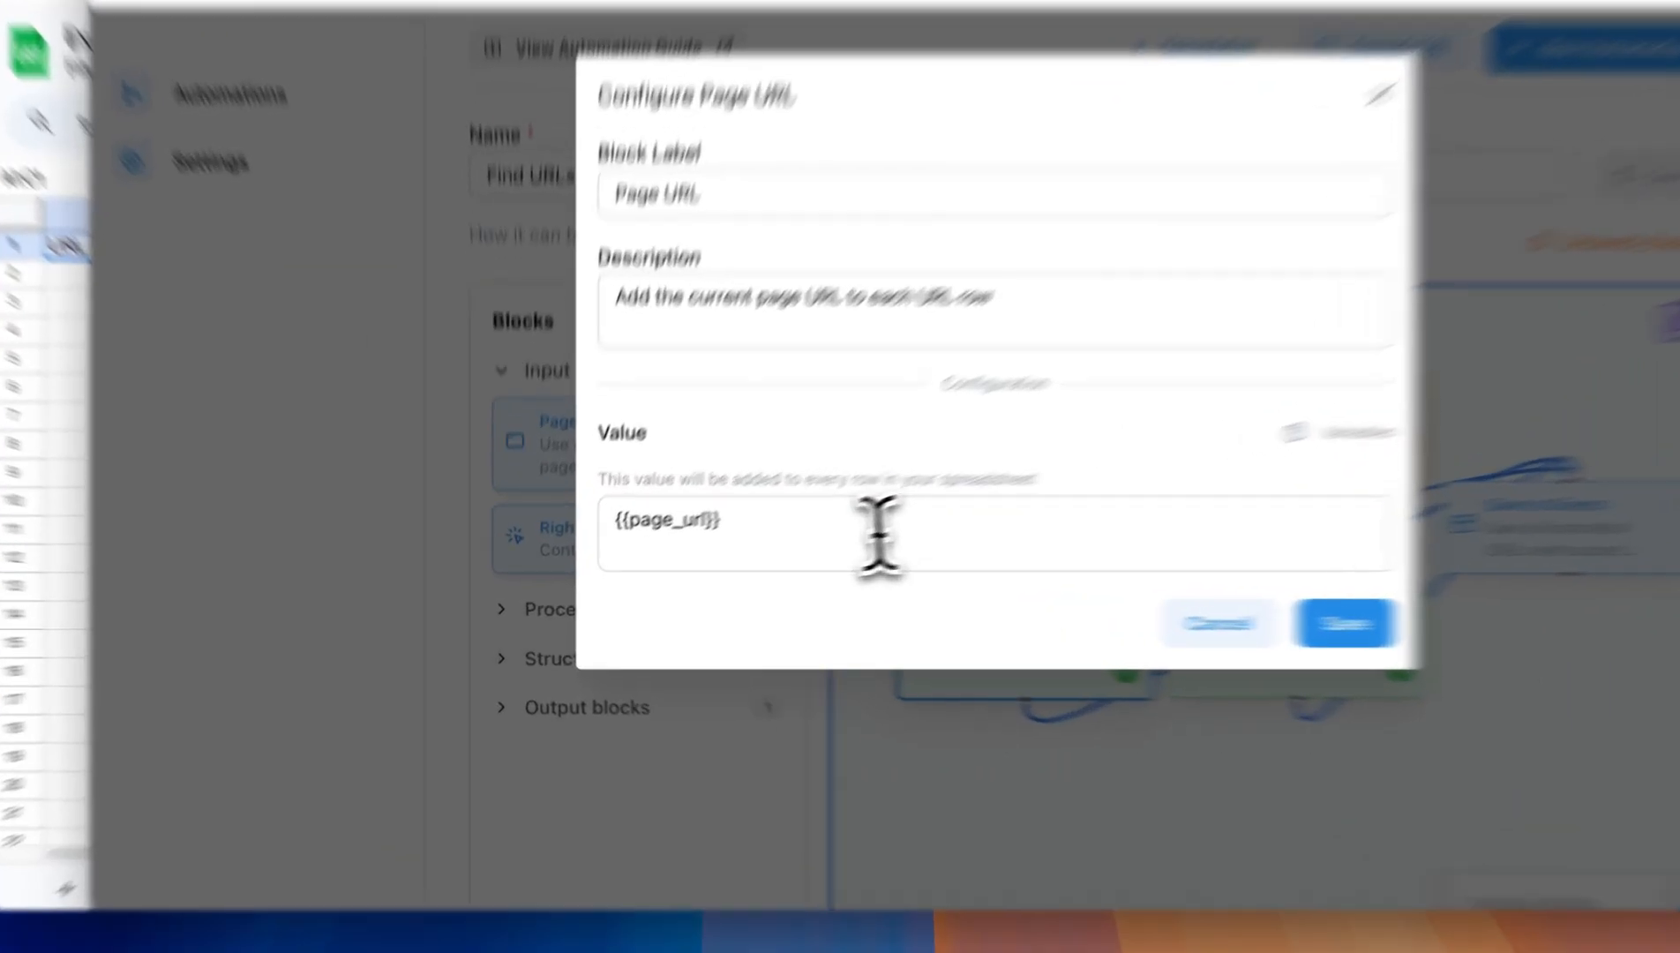
drag(706, 557, 649, 557)
drag(770, 490, 639, 469)
key(super+c)
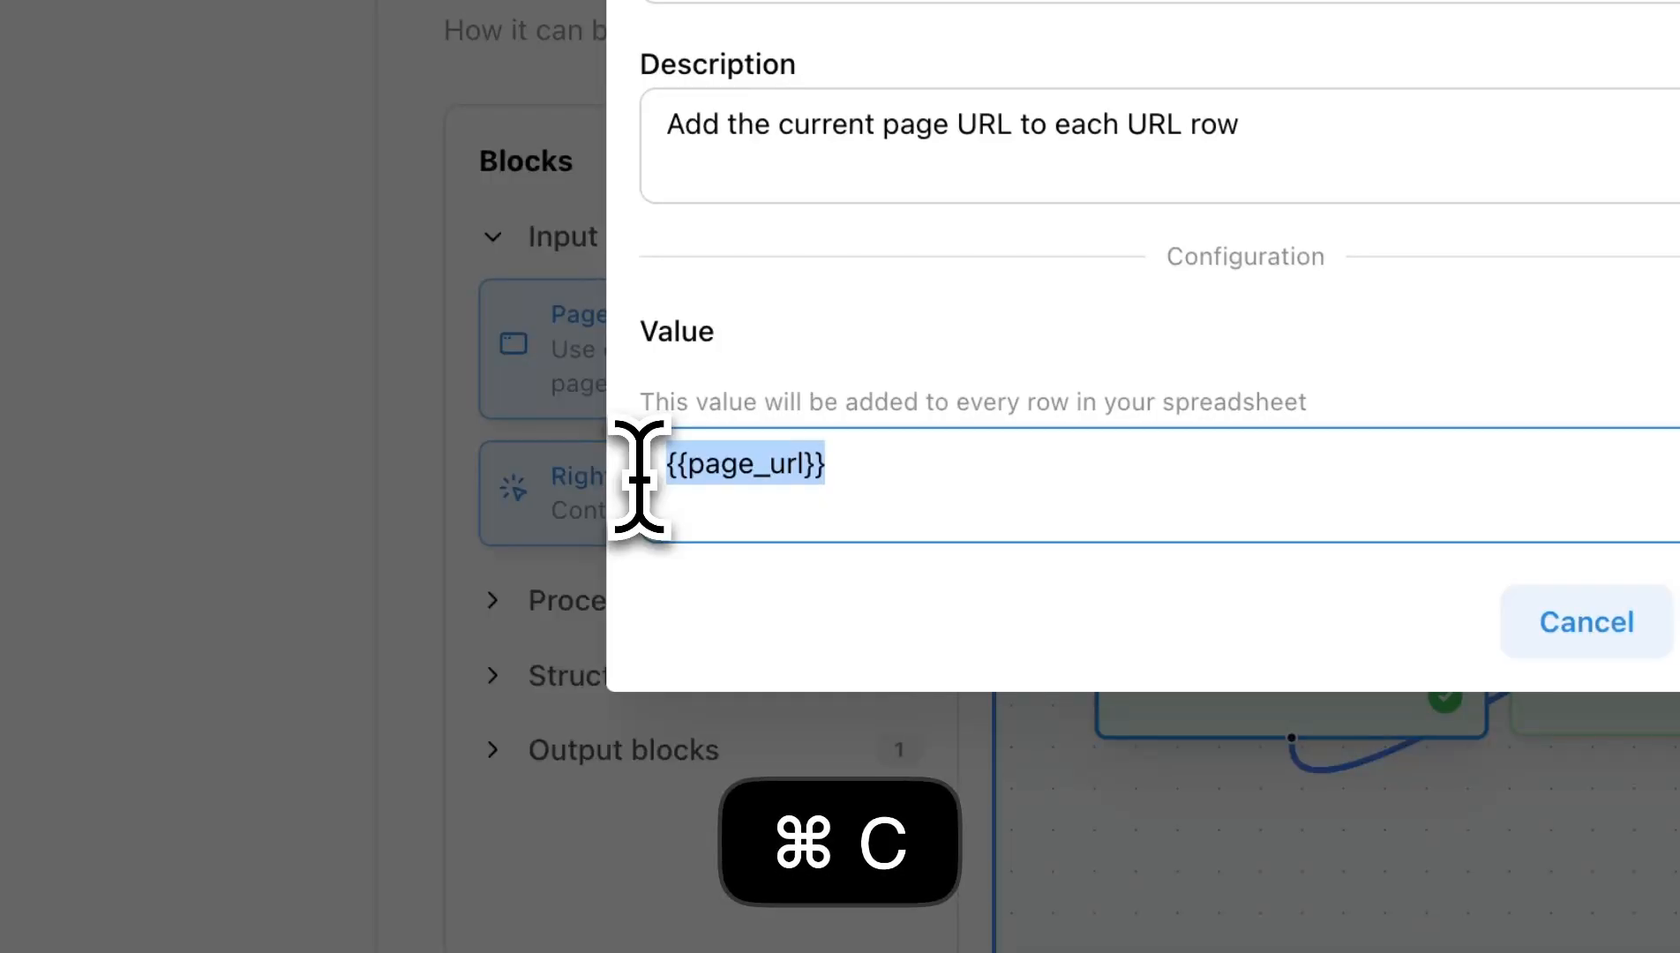
Step: Try "any value" and the formula =TODAY() as replacement values in the Page URL block
key(BackSpace)
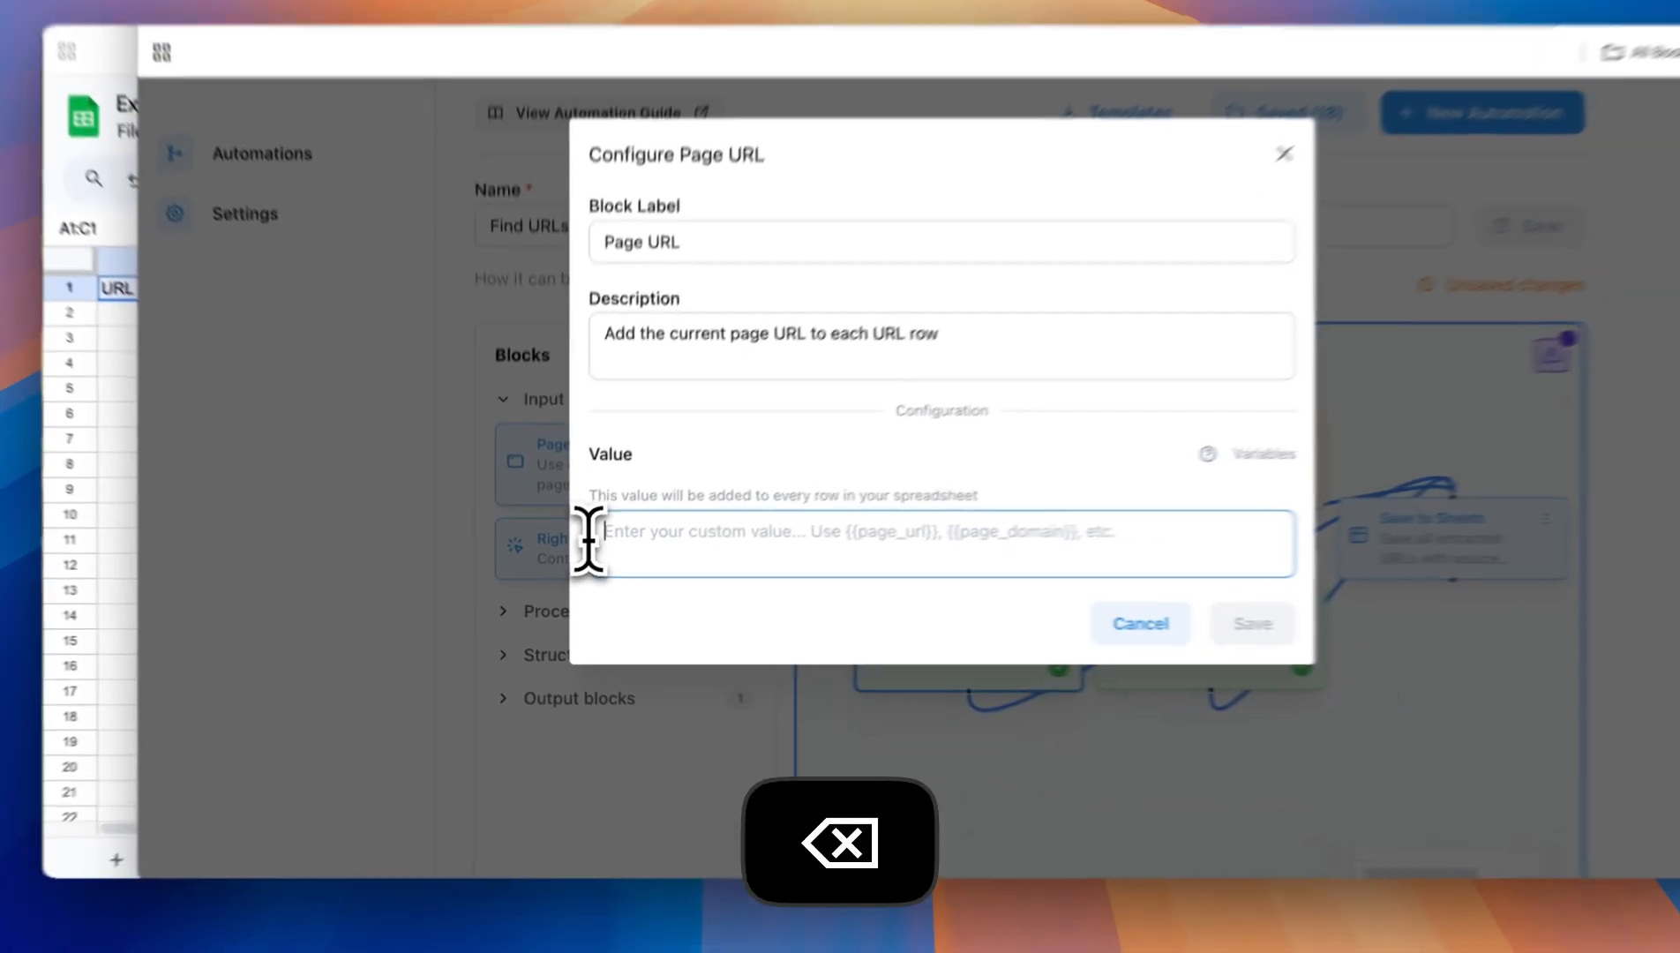
text(any value)
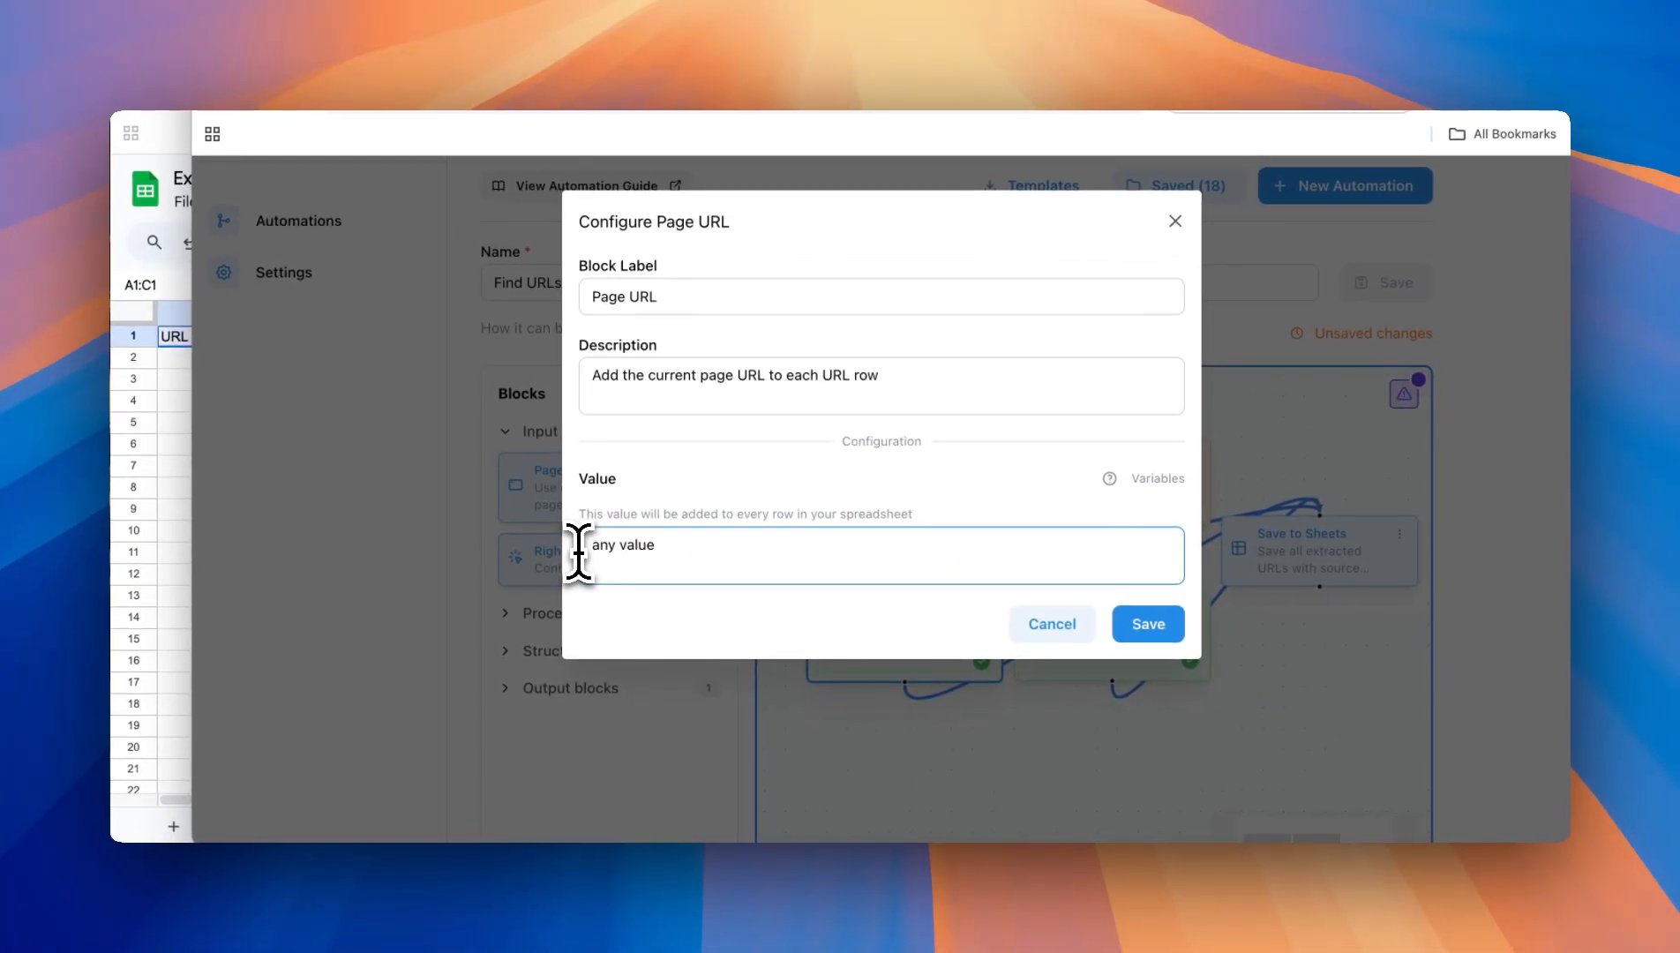
key(BackSpace)
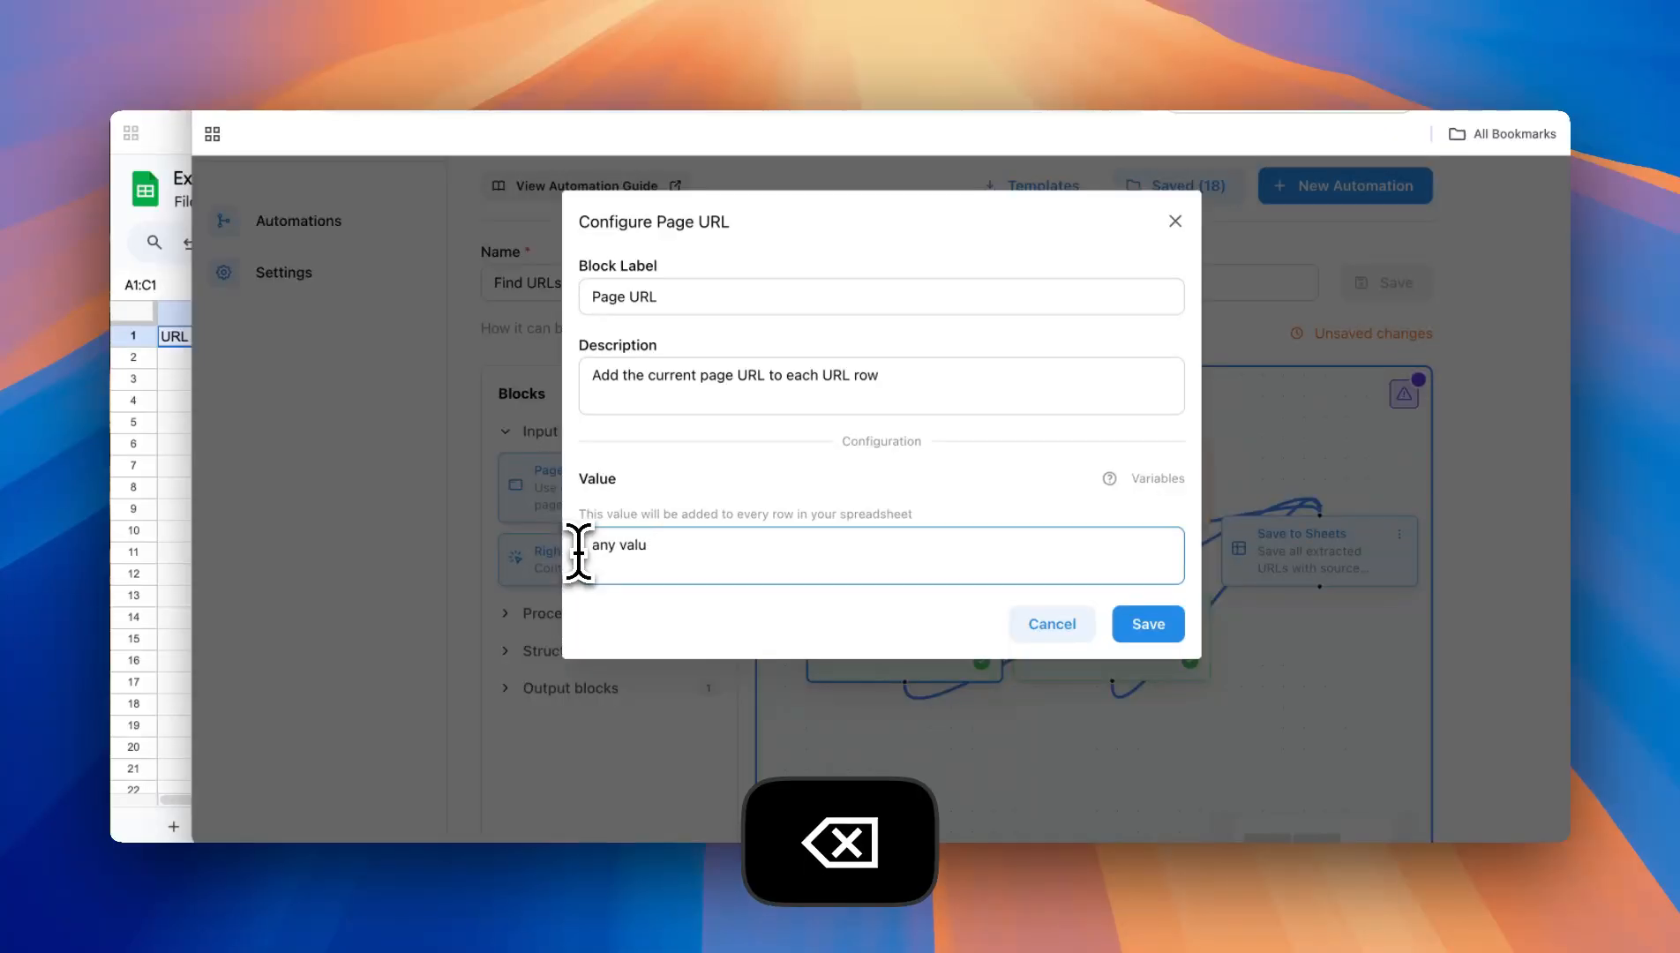
key(BackSpace)
key(BackSpace)
key(BackSpace)
key(BackSpace)
key(BackSpace)
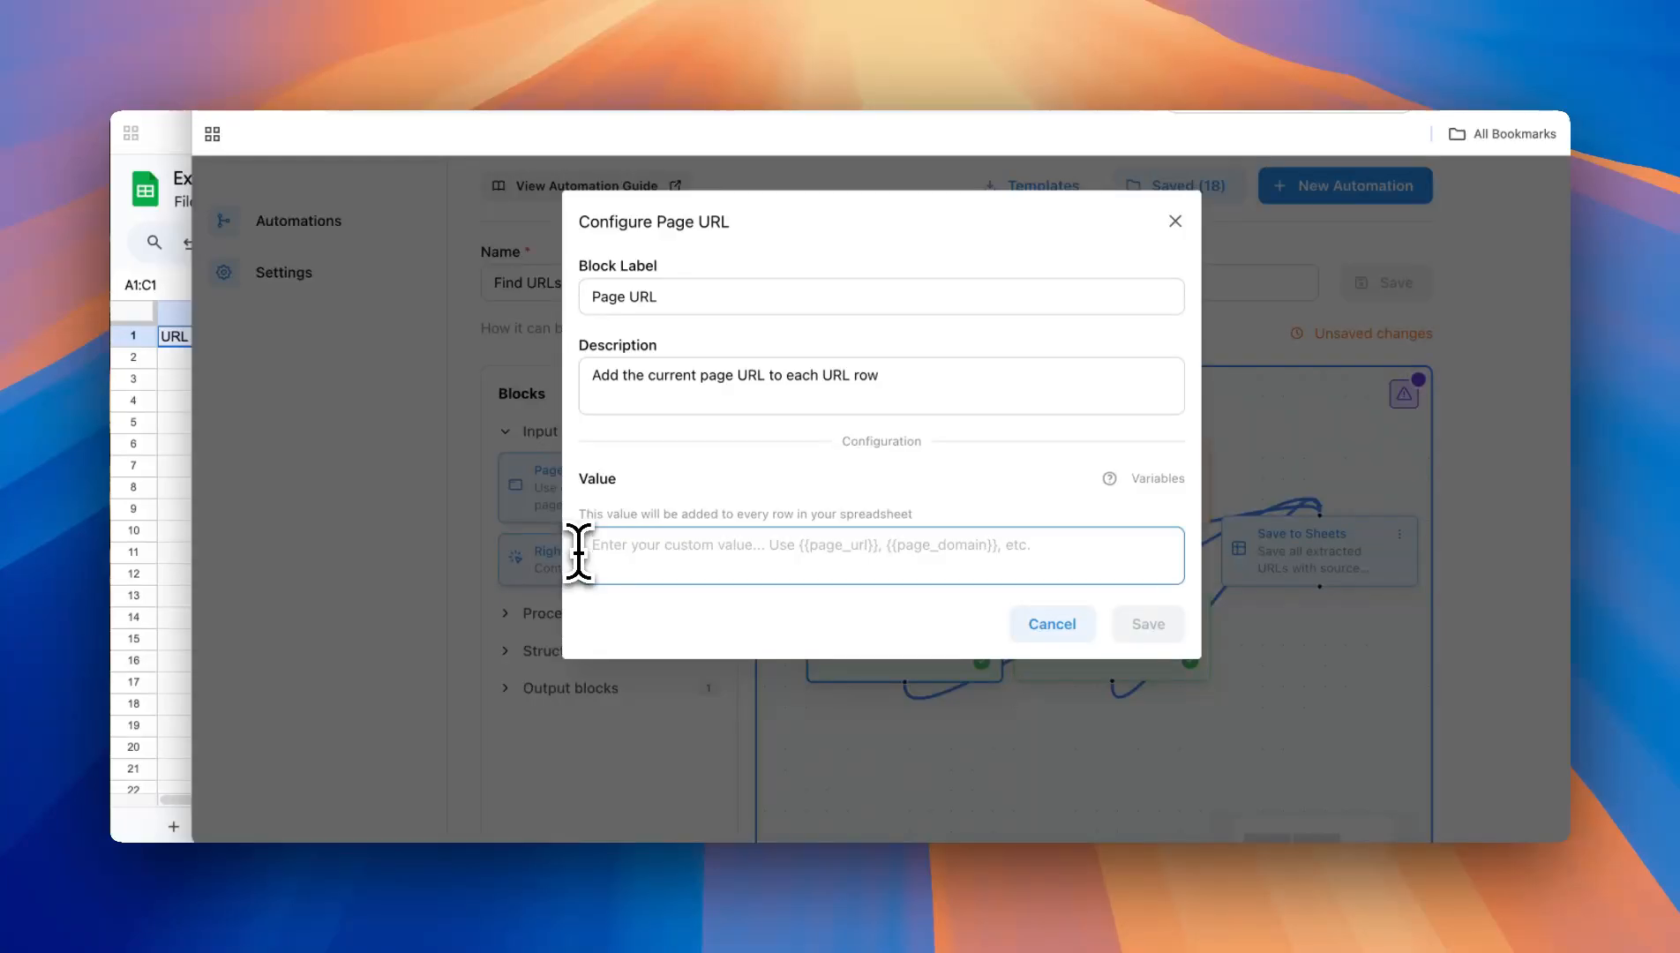
text(=)
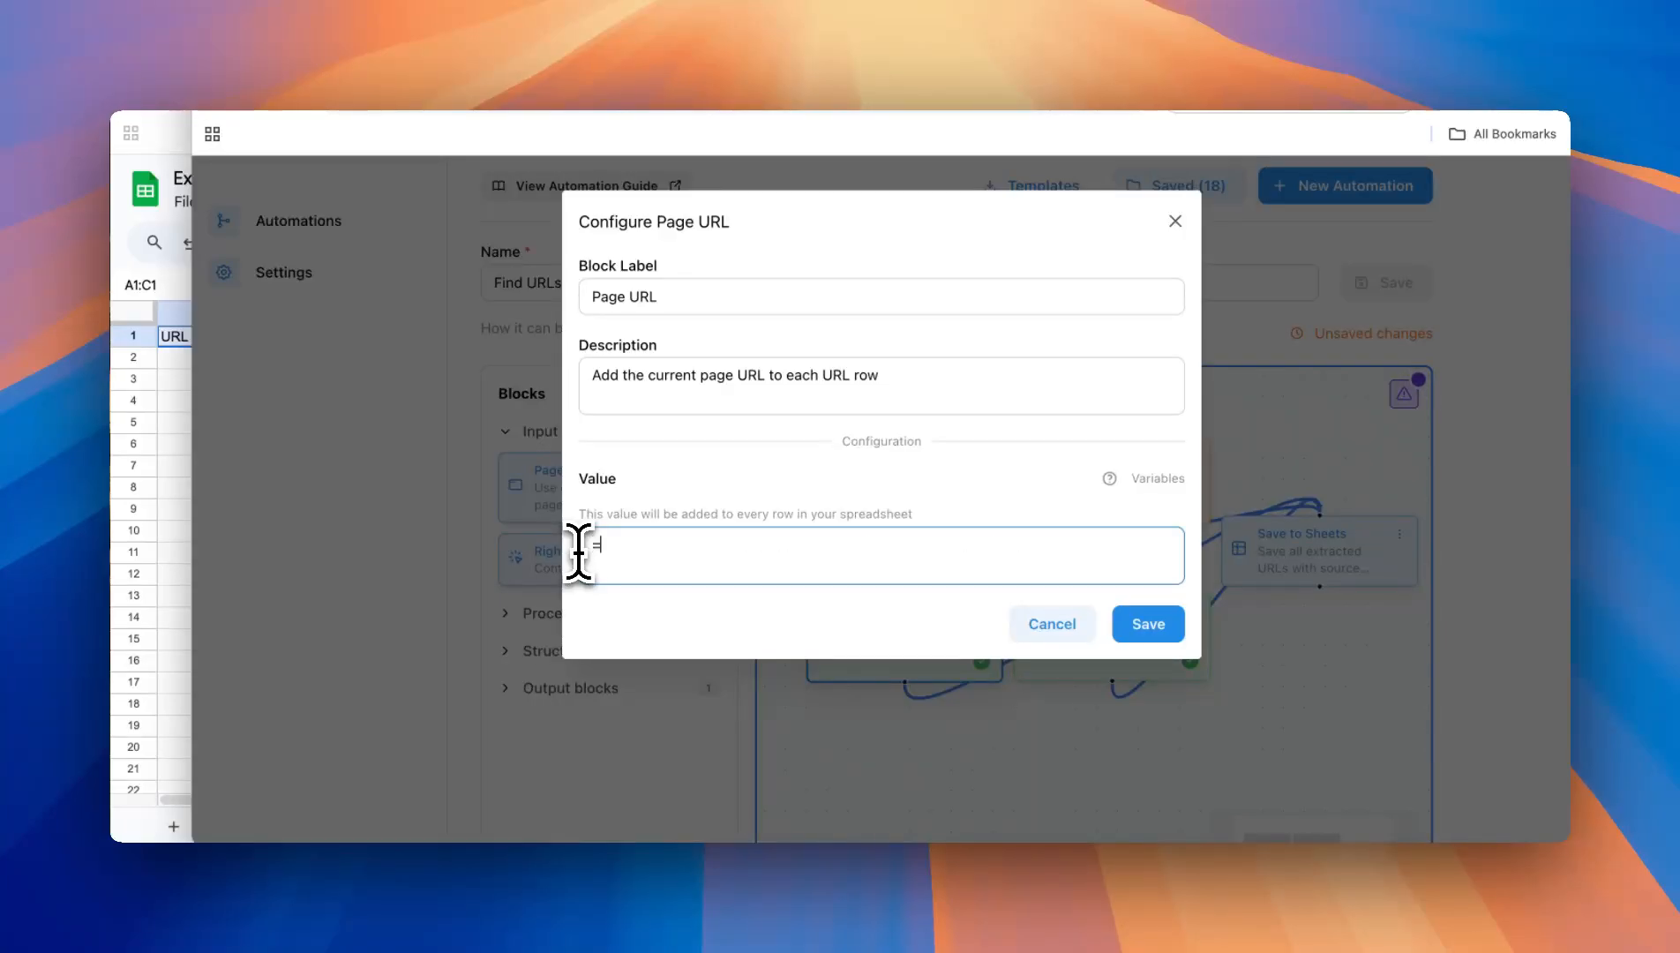
text(TODAY())
Step: Set the Page URL block's value to {{page_url}} and save its configuration
triple_click(578, 555)
key(BackSpace)
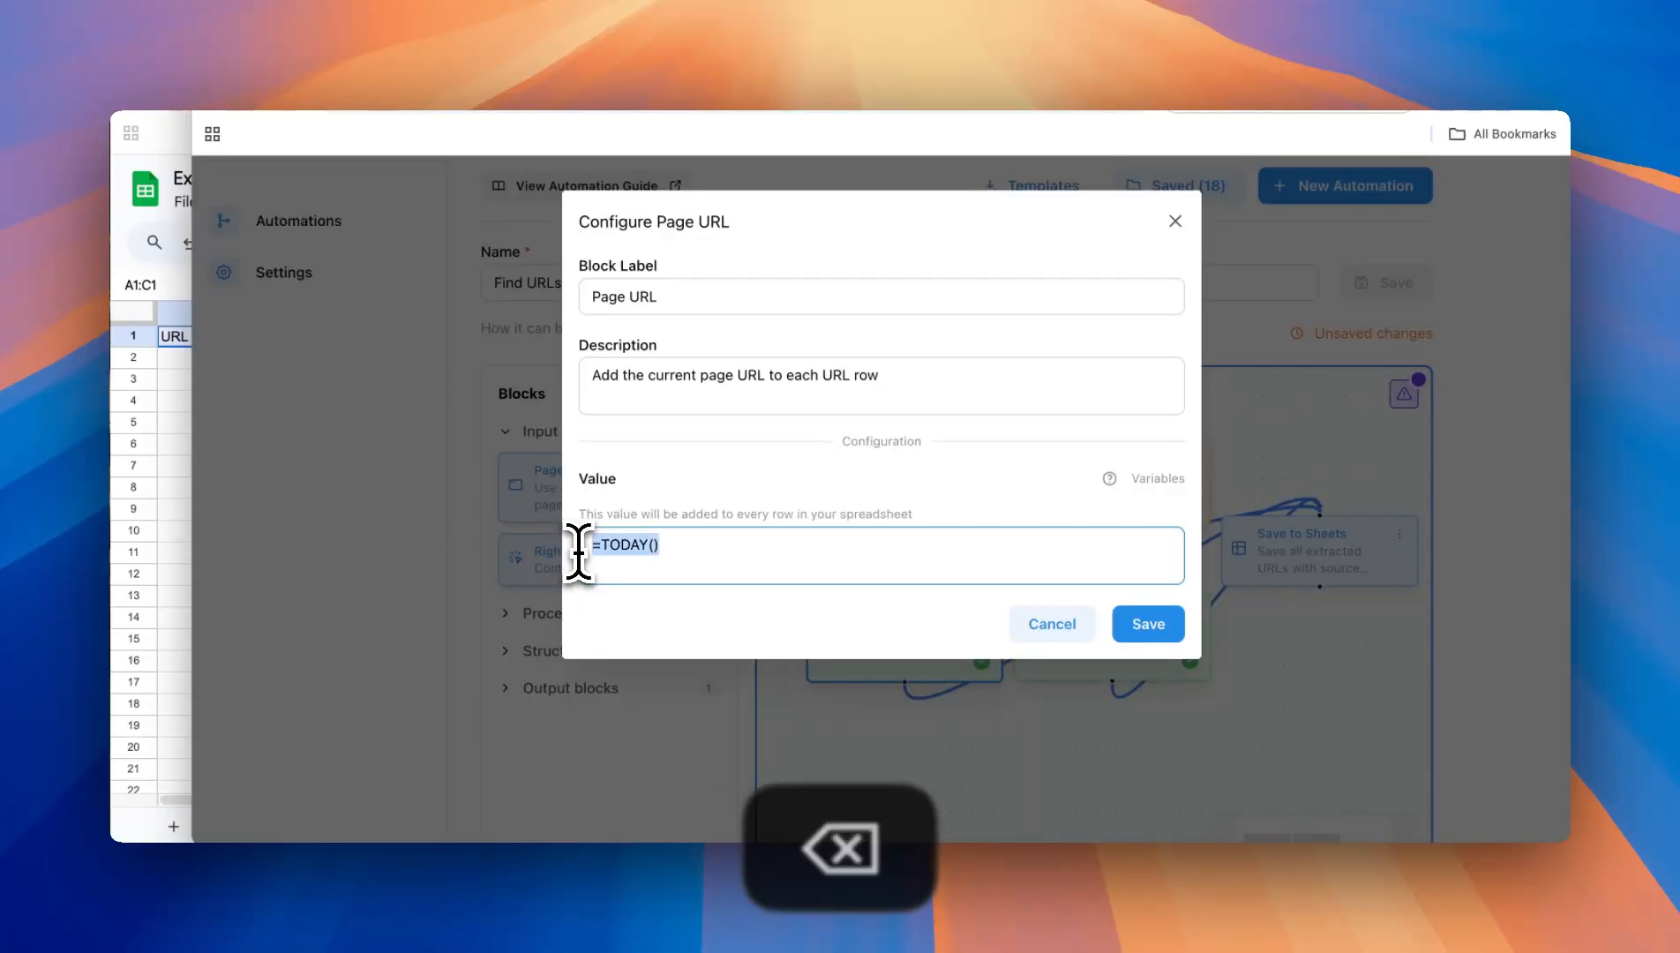
text({{page_url}})
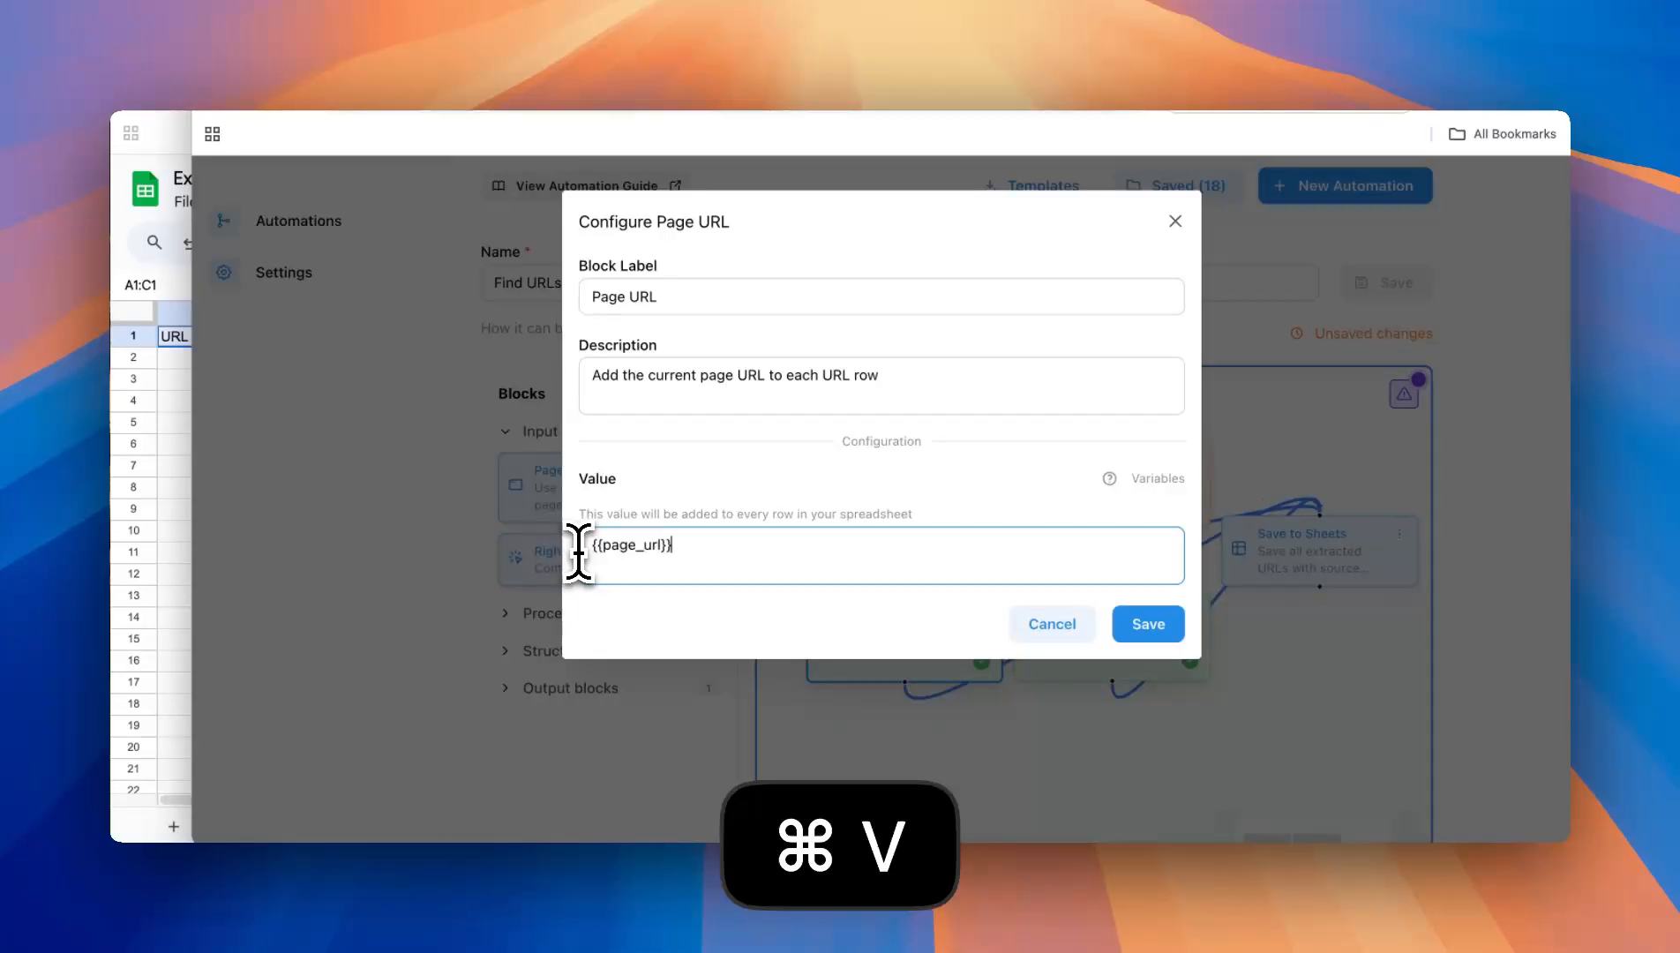
click(1152, 630)
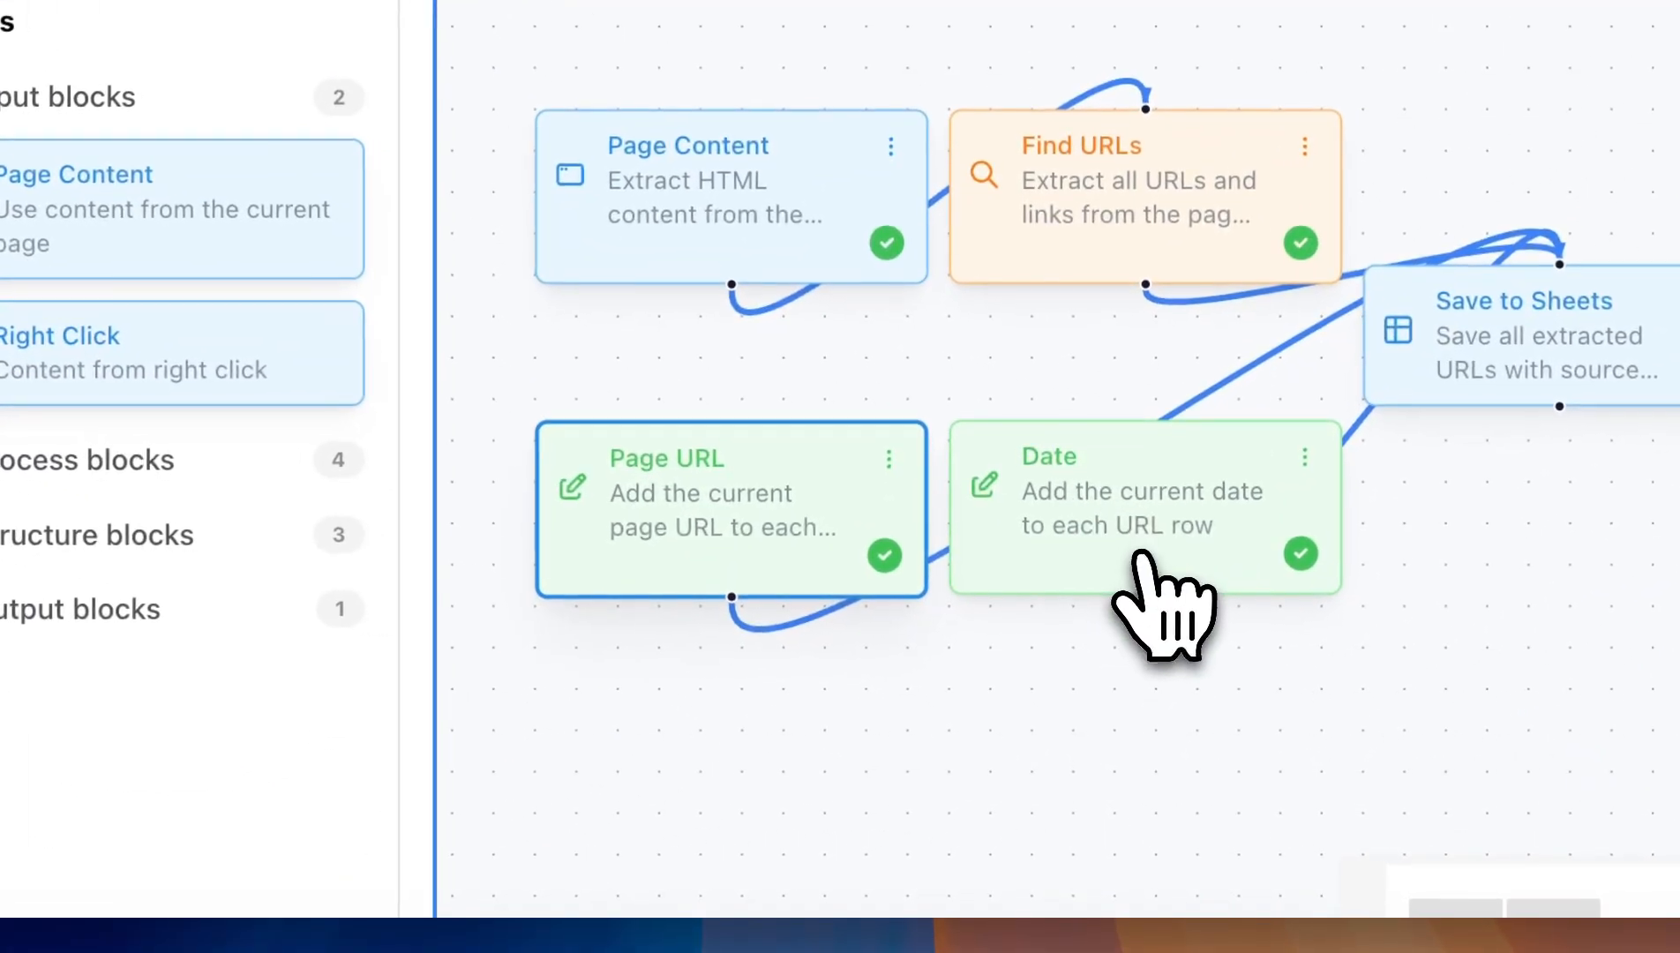
Step: Check the value formula in the Date block's configuration and save the block as it is
double_click(1130, 565)
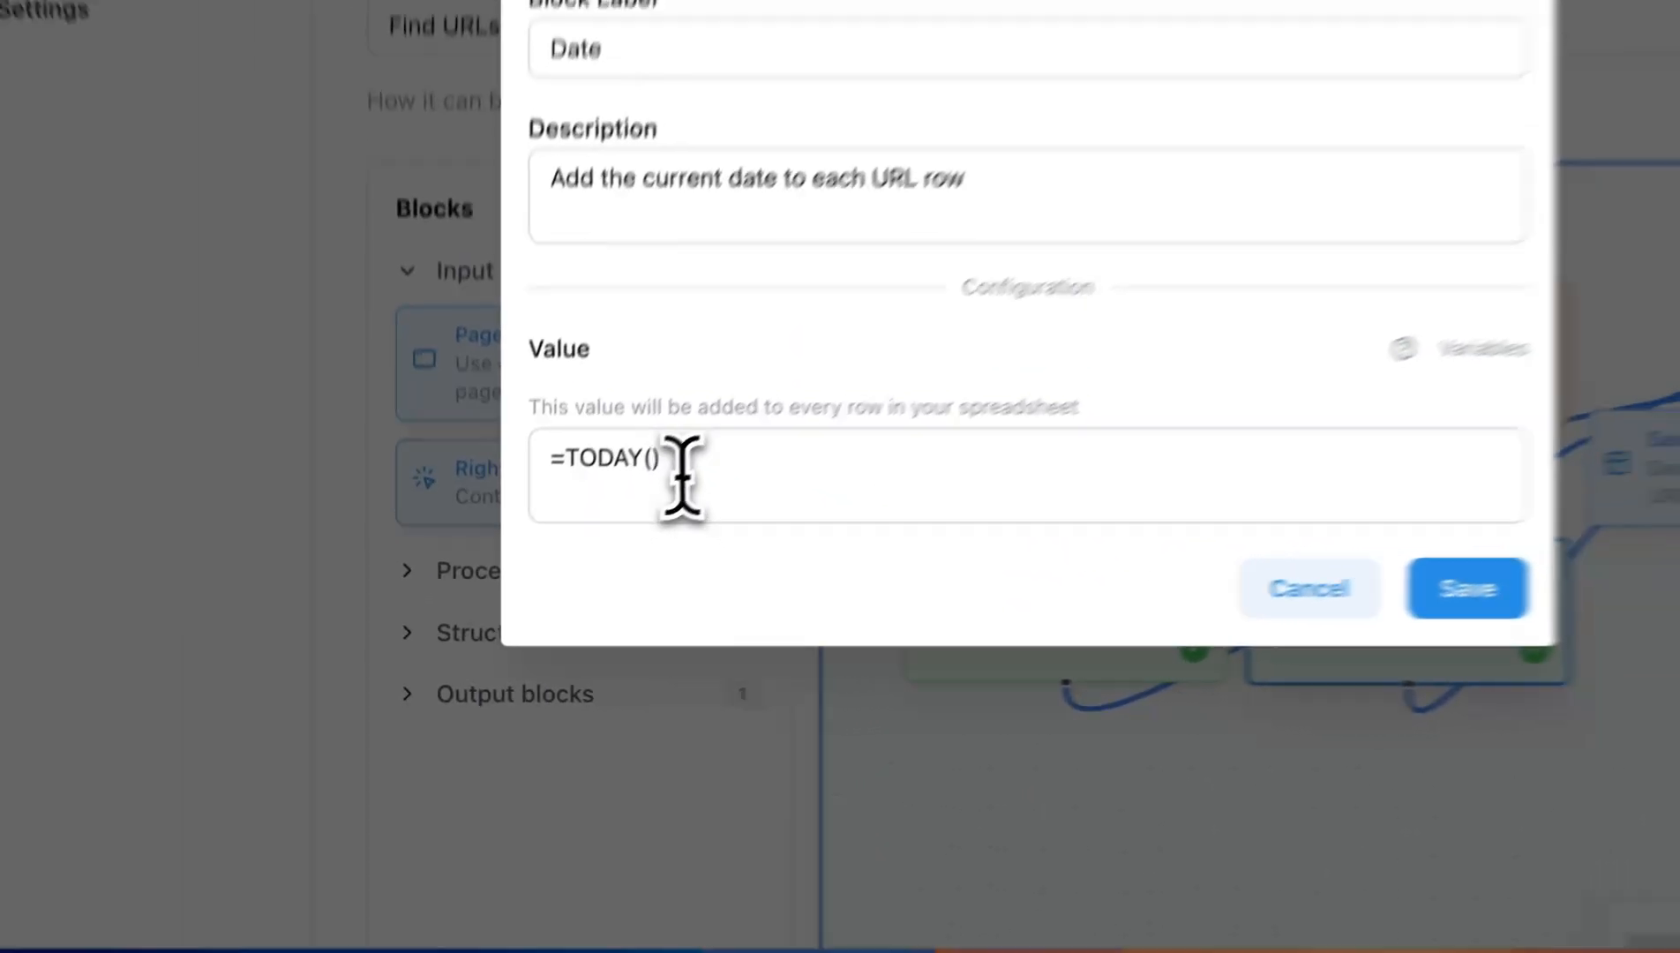
drag(682, 477, 515, 465)
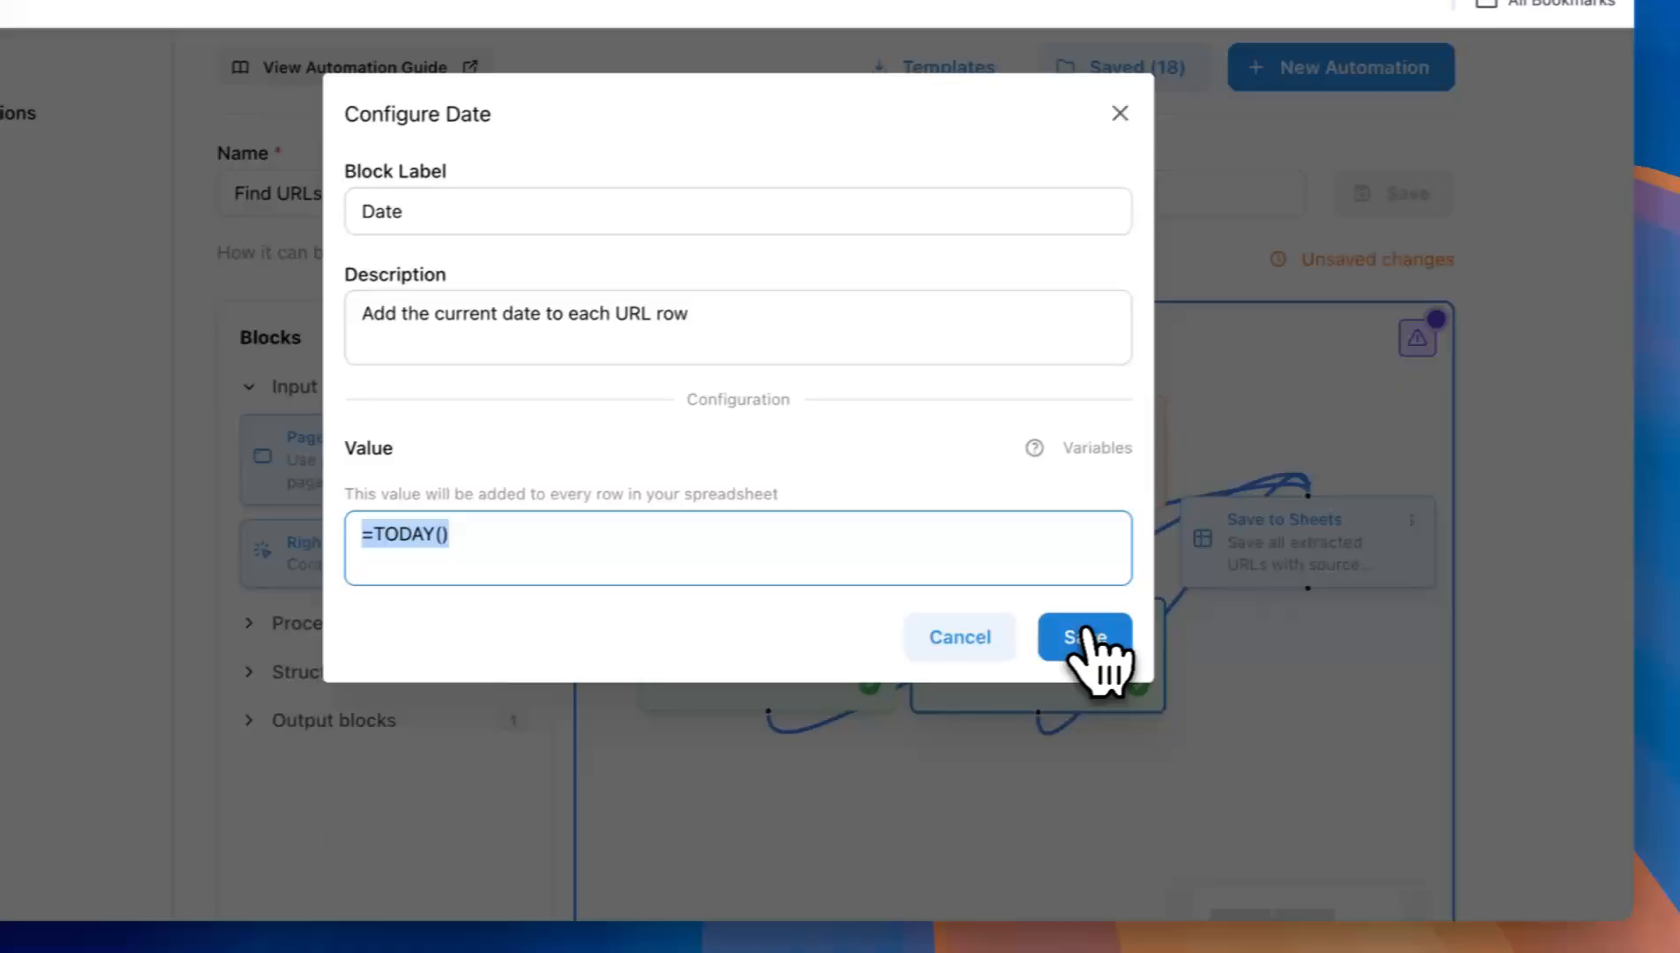
click(1085, 637)
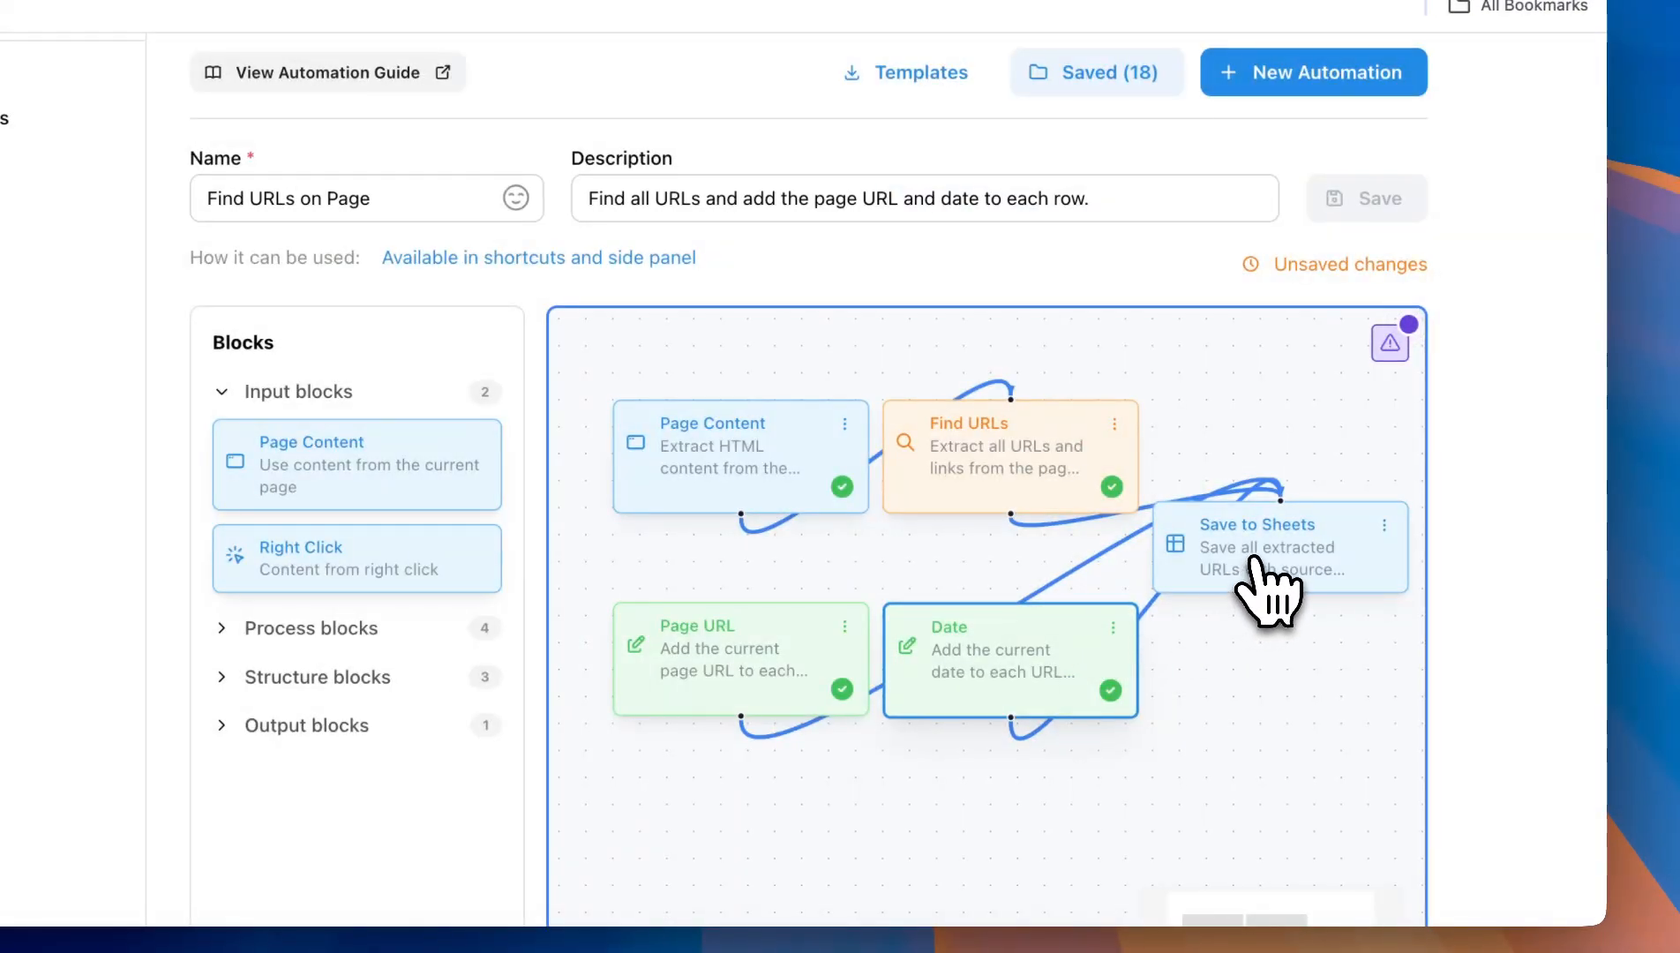
Step: Set the Save to Sheets block's spreadsheet to Extracted URLs and its sheet to Sheet1
click(1253, 560)
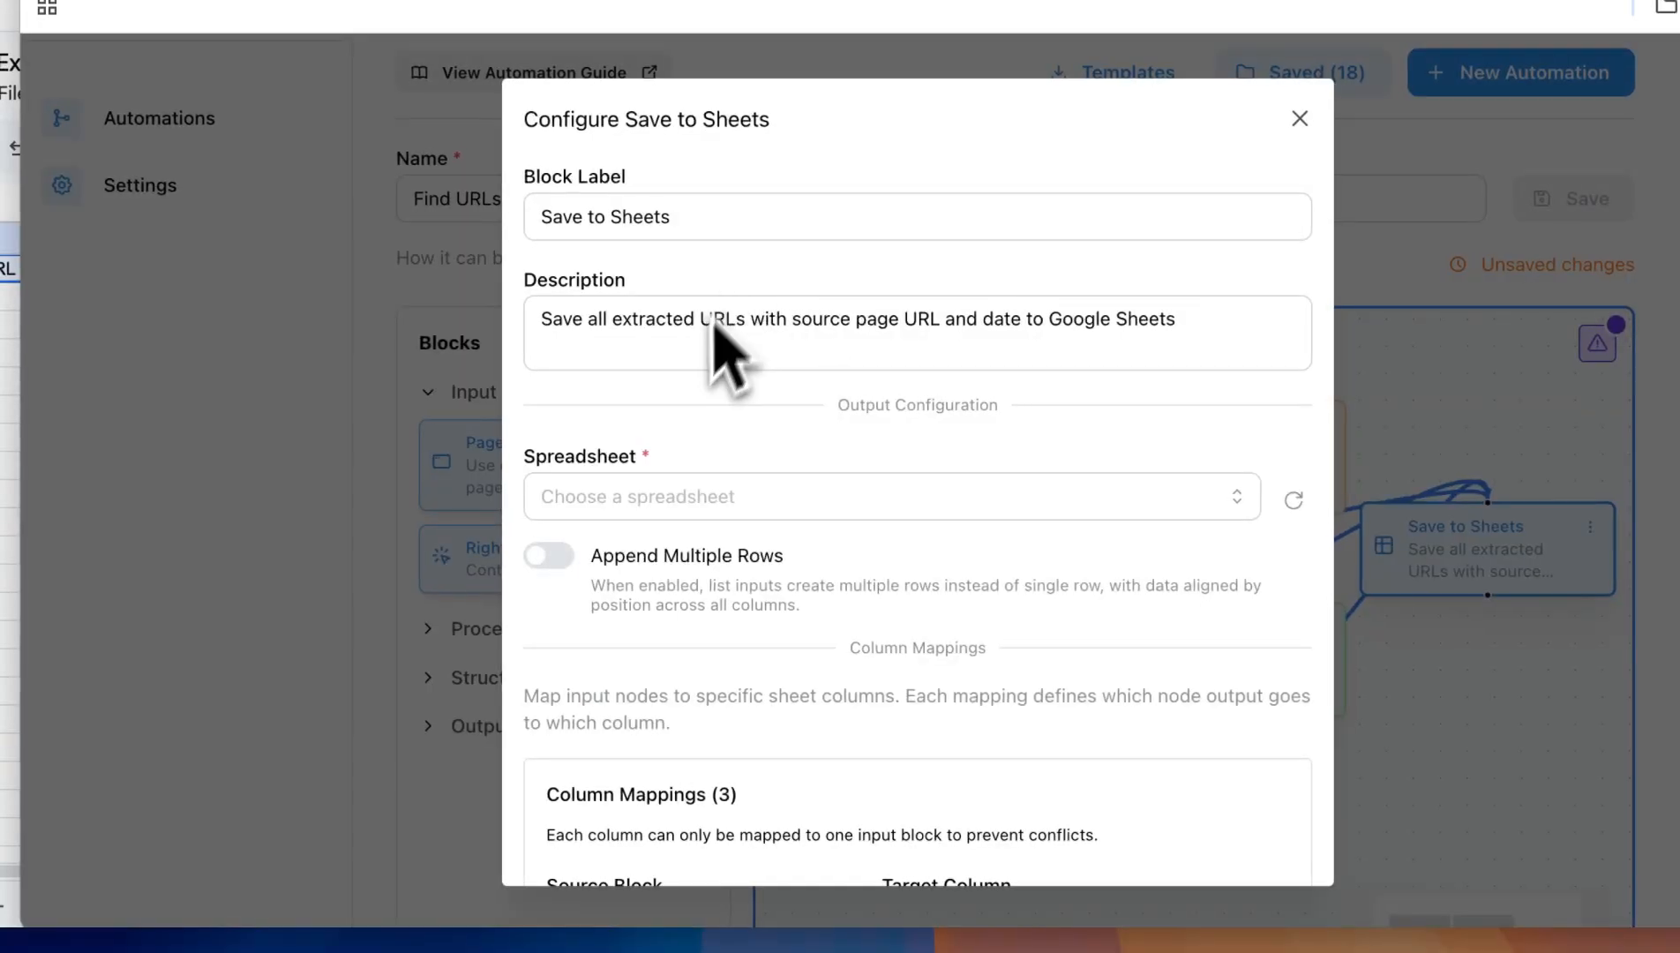
click(671, 493)
click(655, 556)
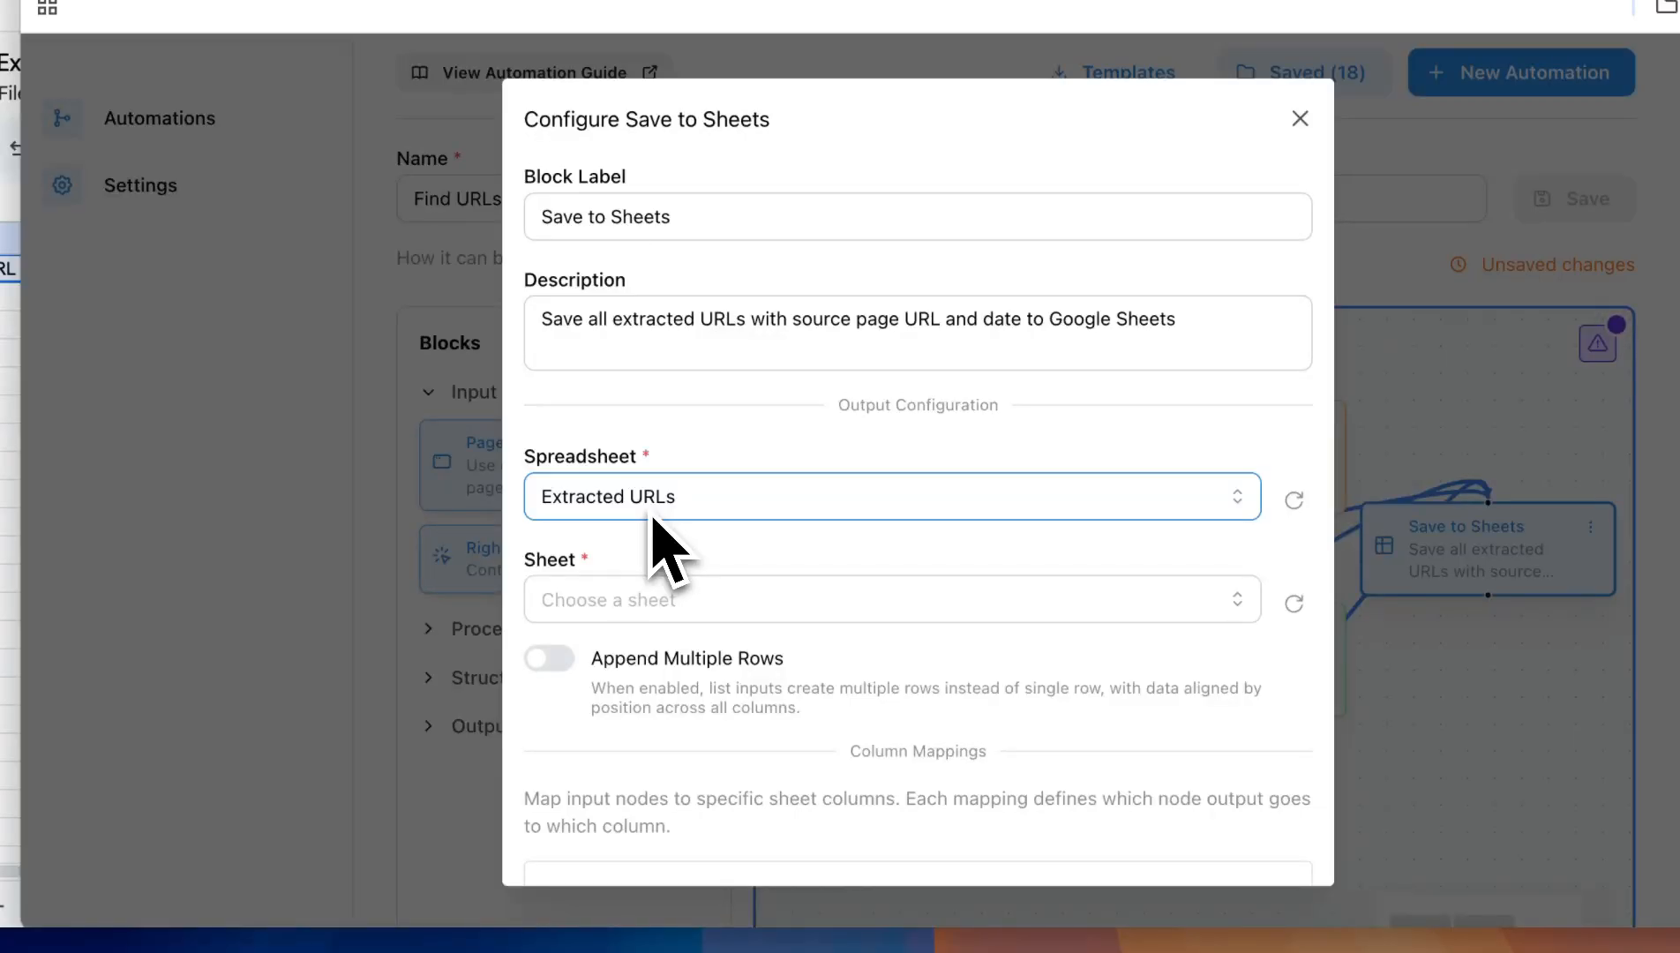
click(638, 611)
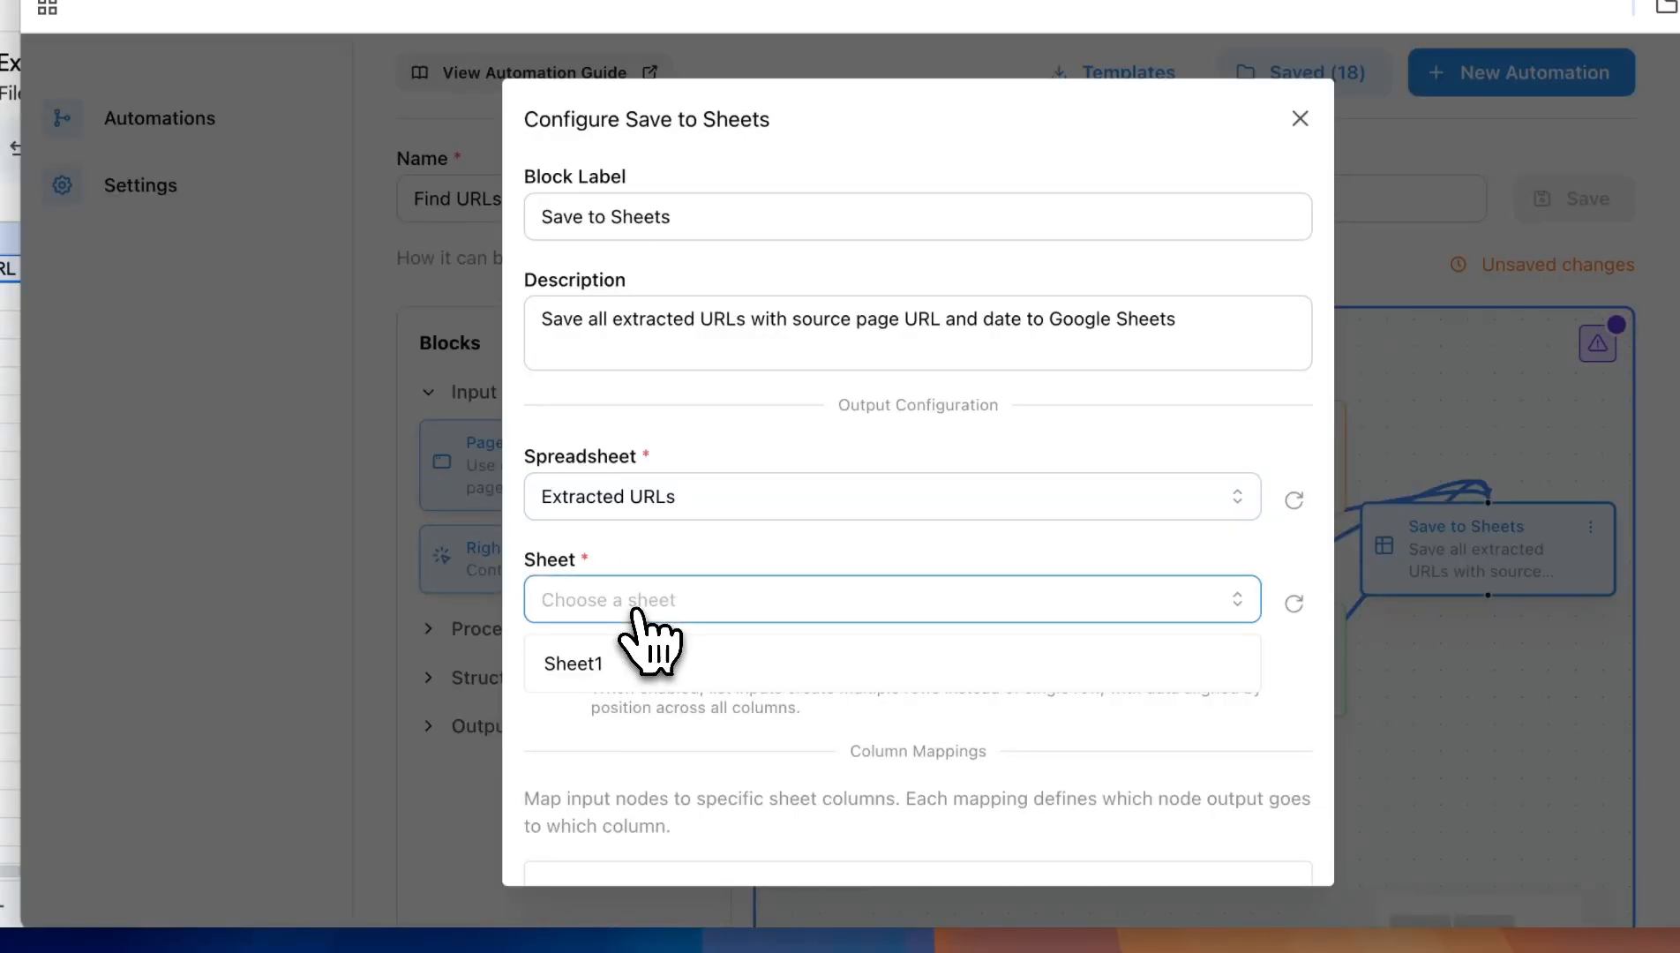
click(645, 658)
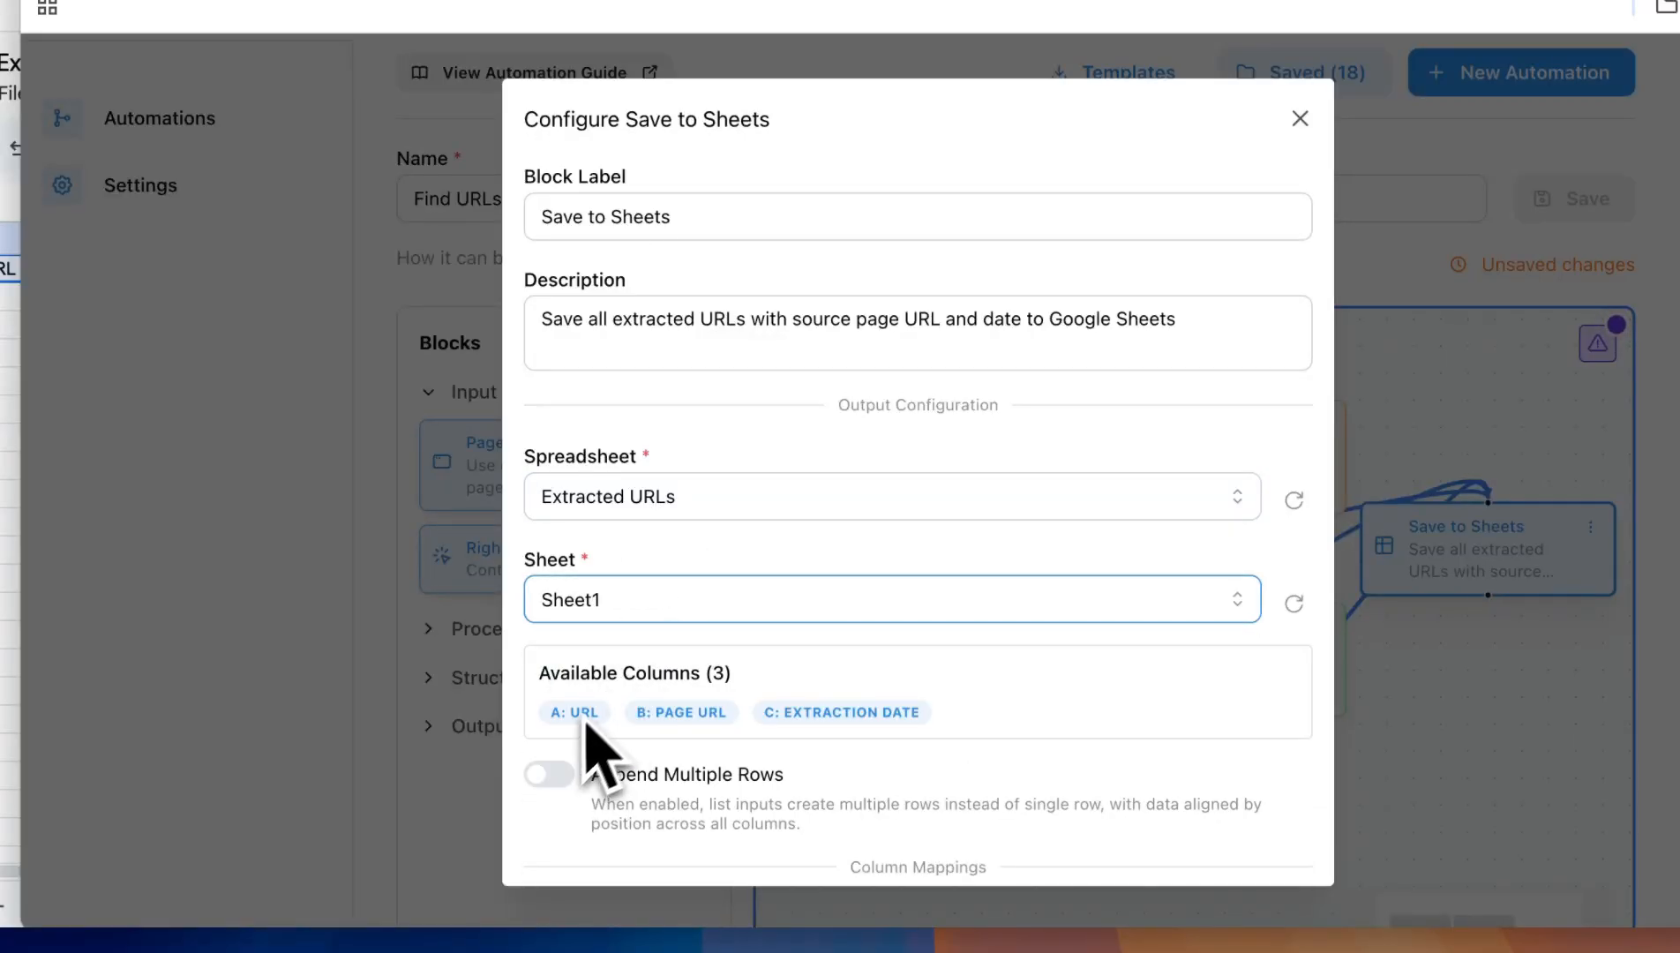
Step: Review the Save to Sheets block's column mappings as they are, and save both the block and the Find URLs on Page automation
scroll(860, 710, down, 6)
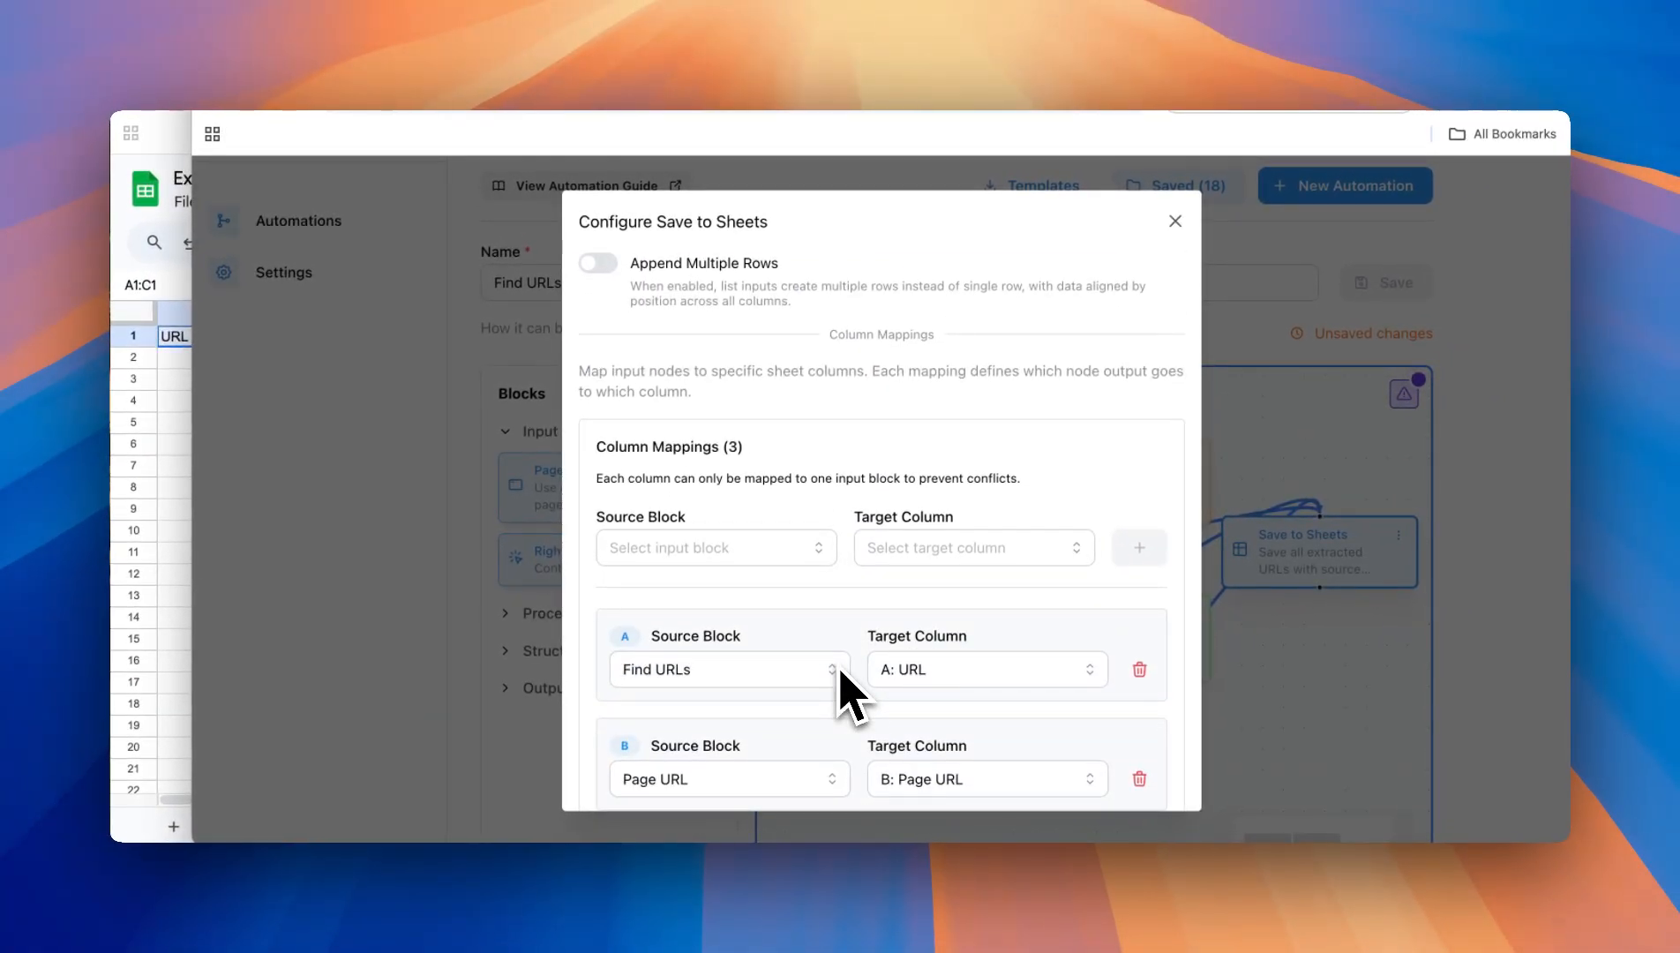
scroll(843, 688, down, 3)
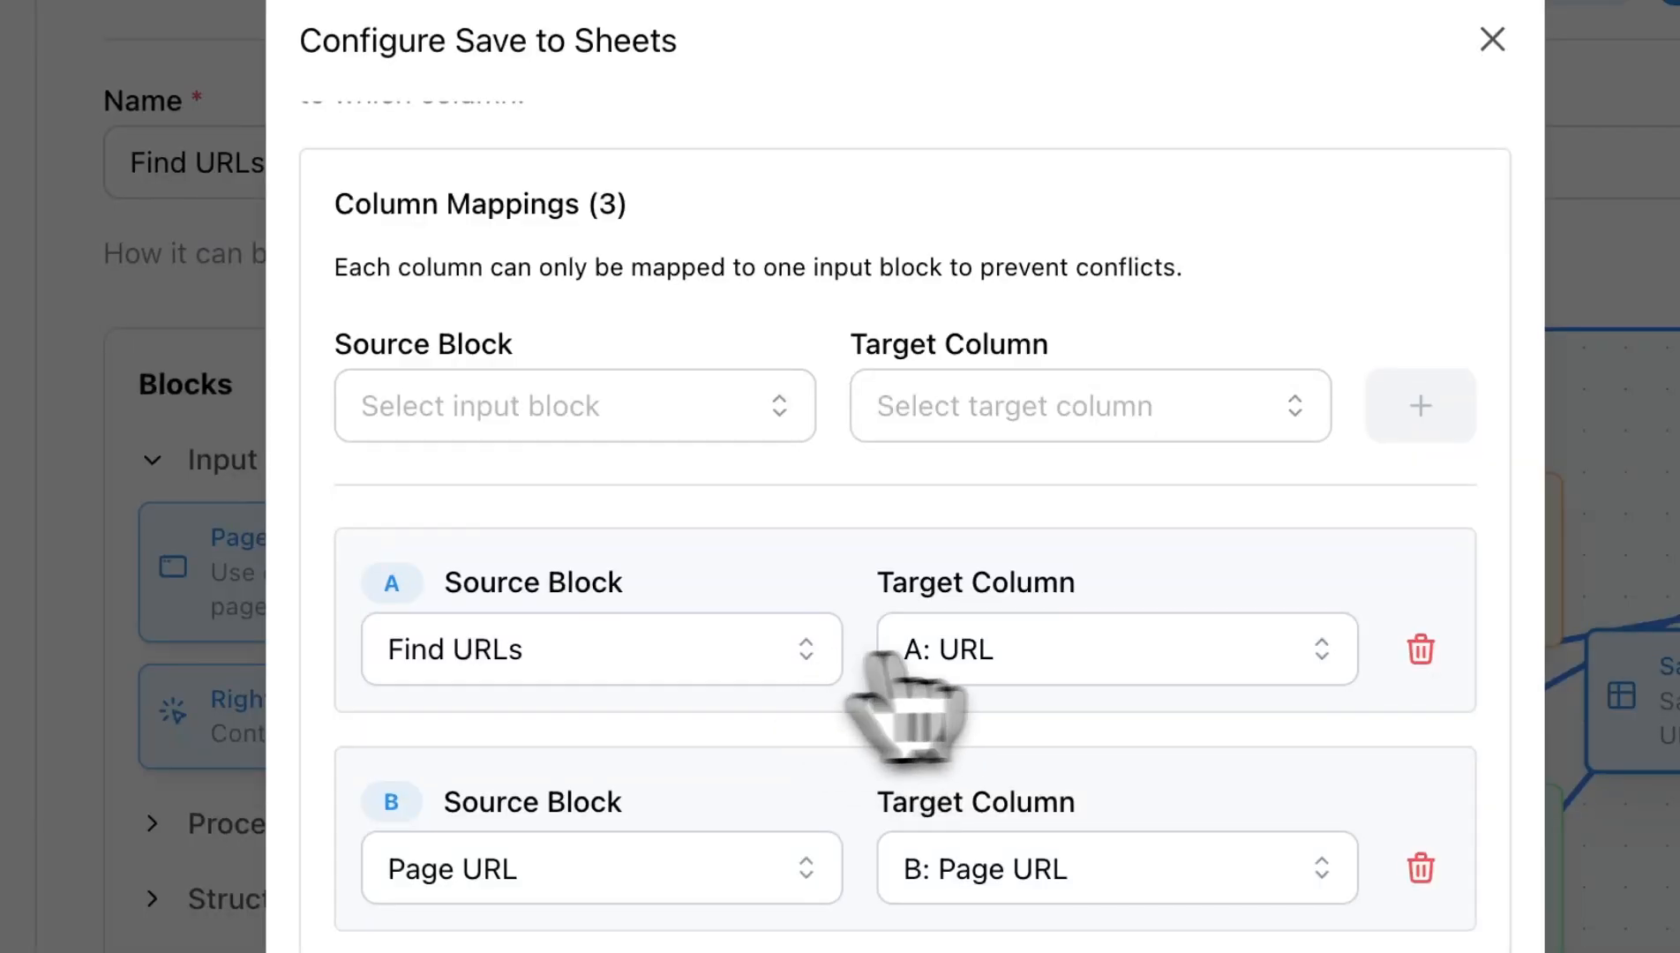
click(1125, 673)
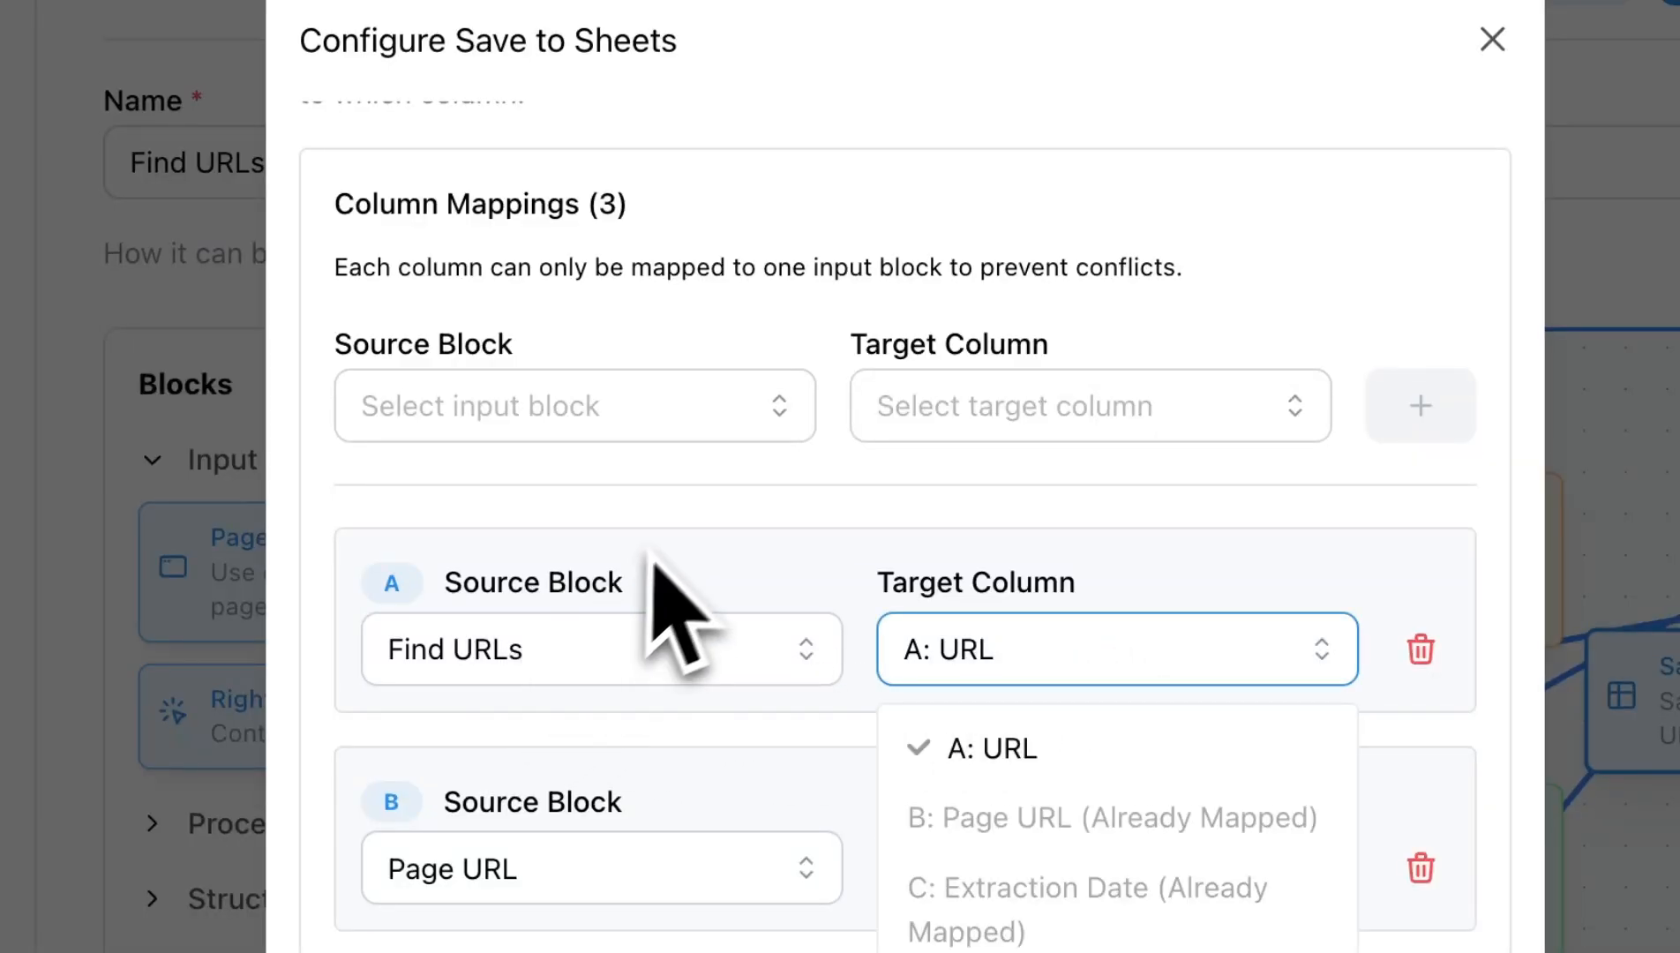
click(677, 591)
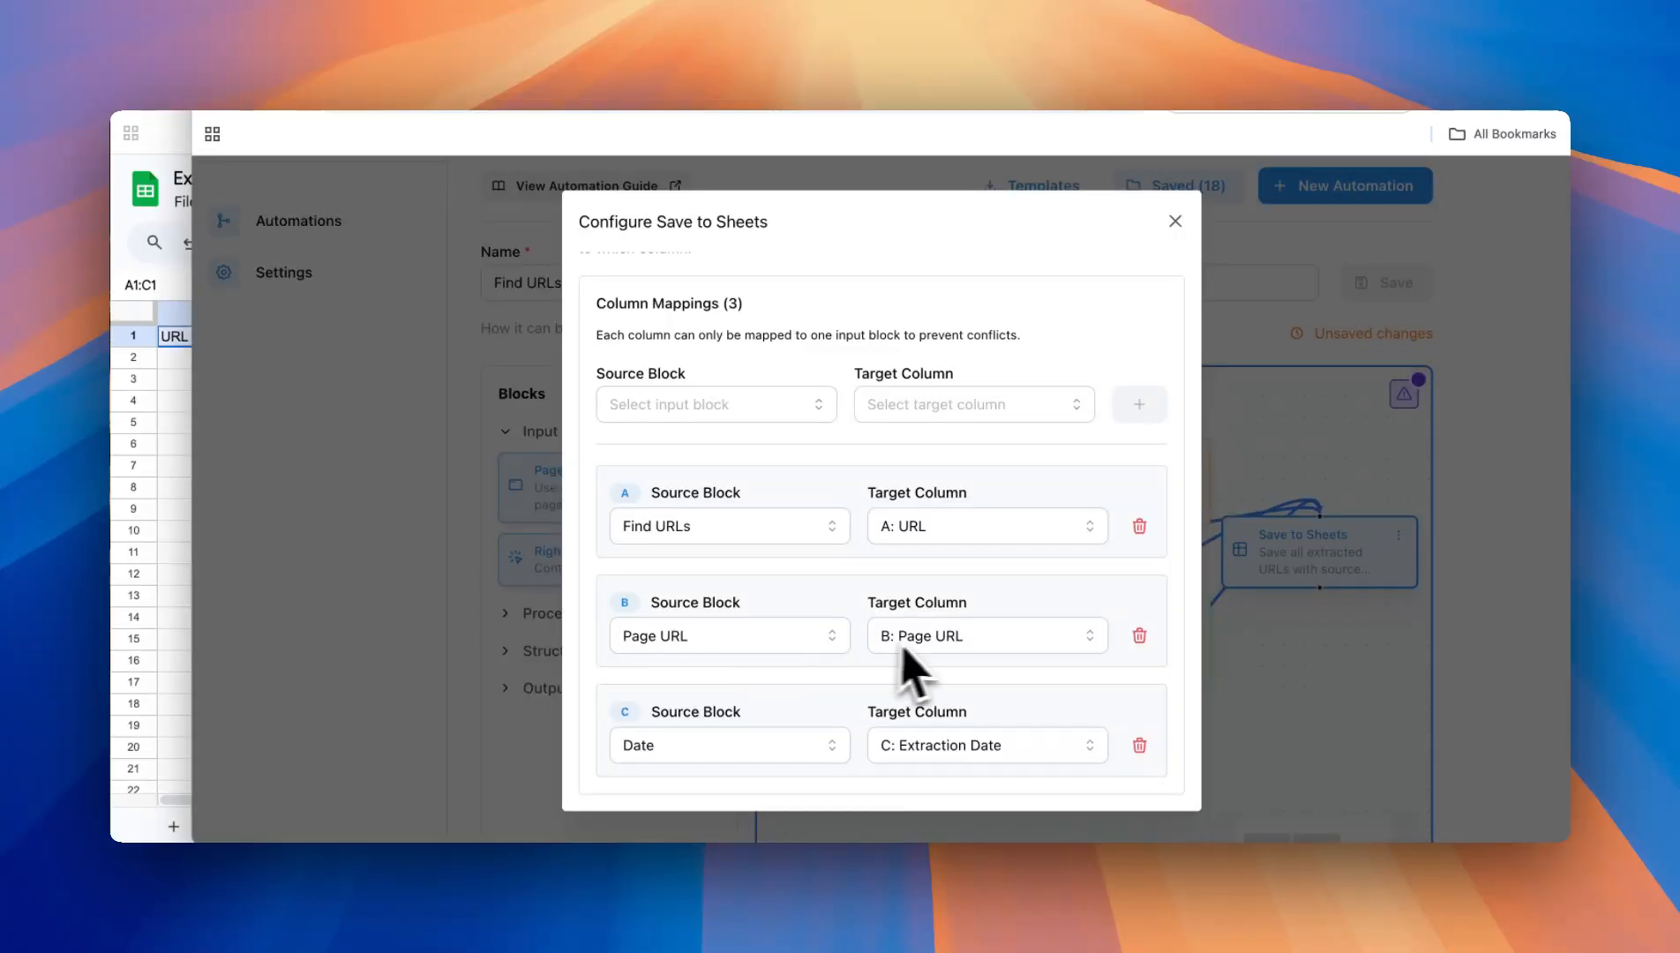
scroll(883, 618, down, 2)
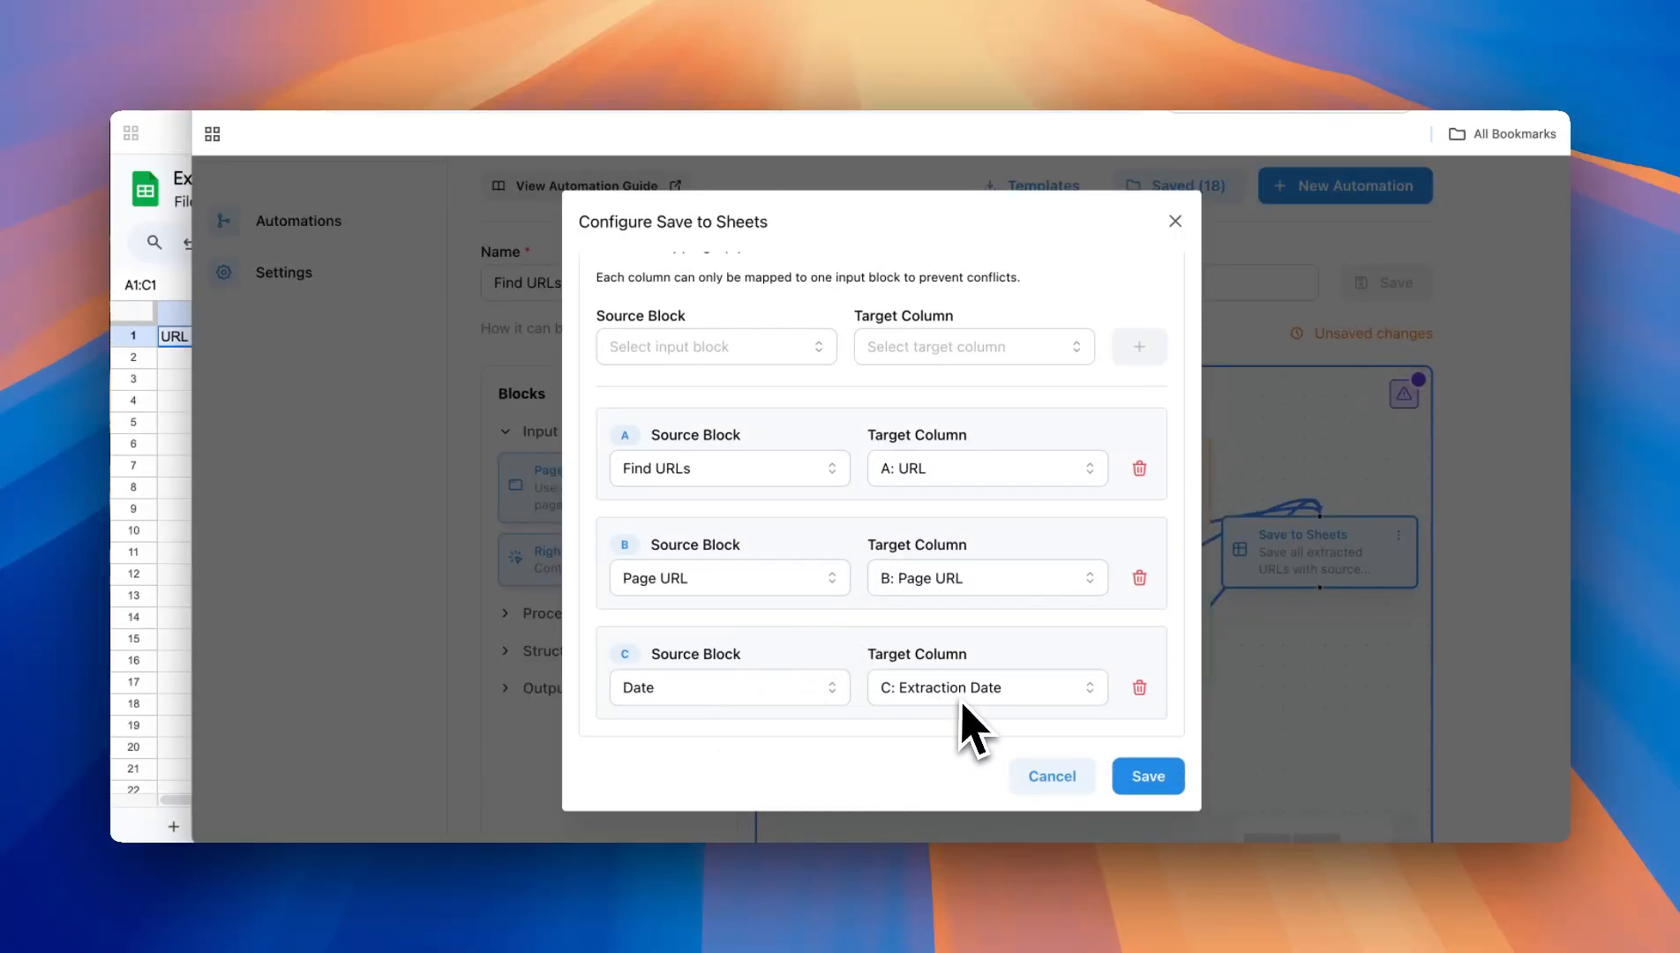
click(1148, 777)
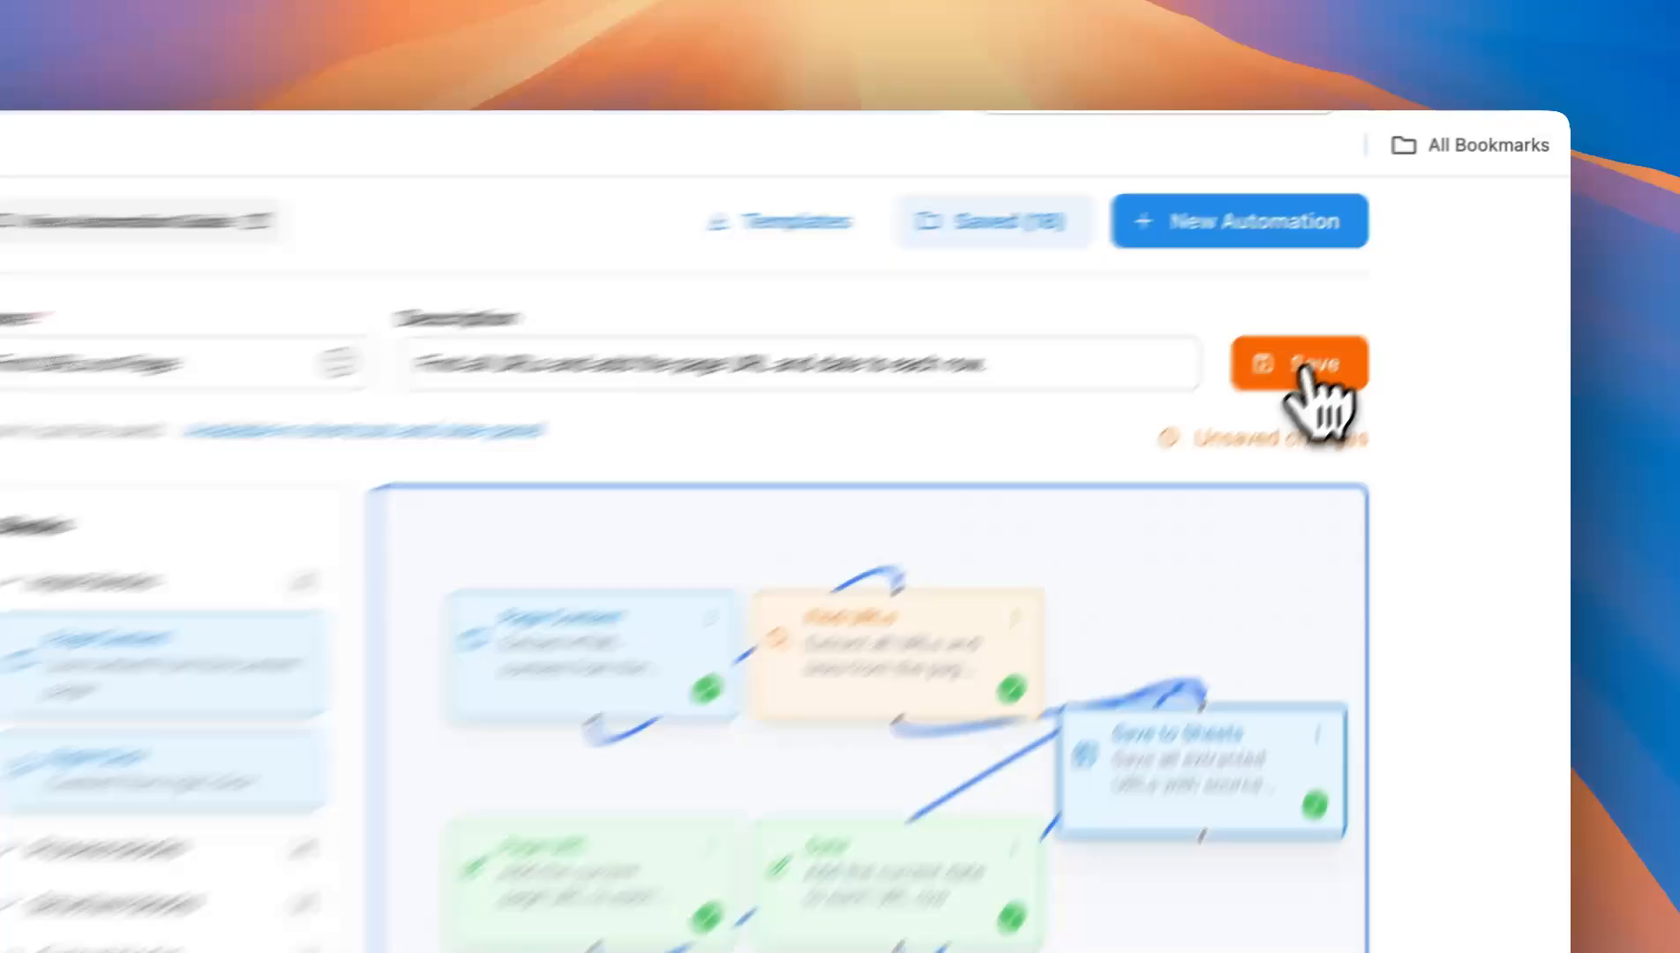
click(1391, 284)
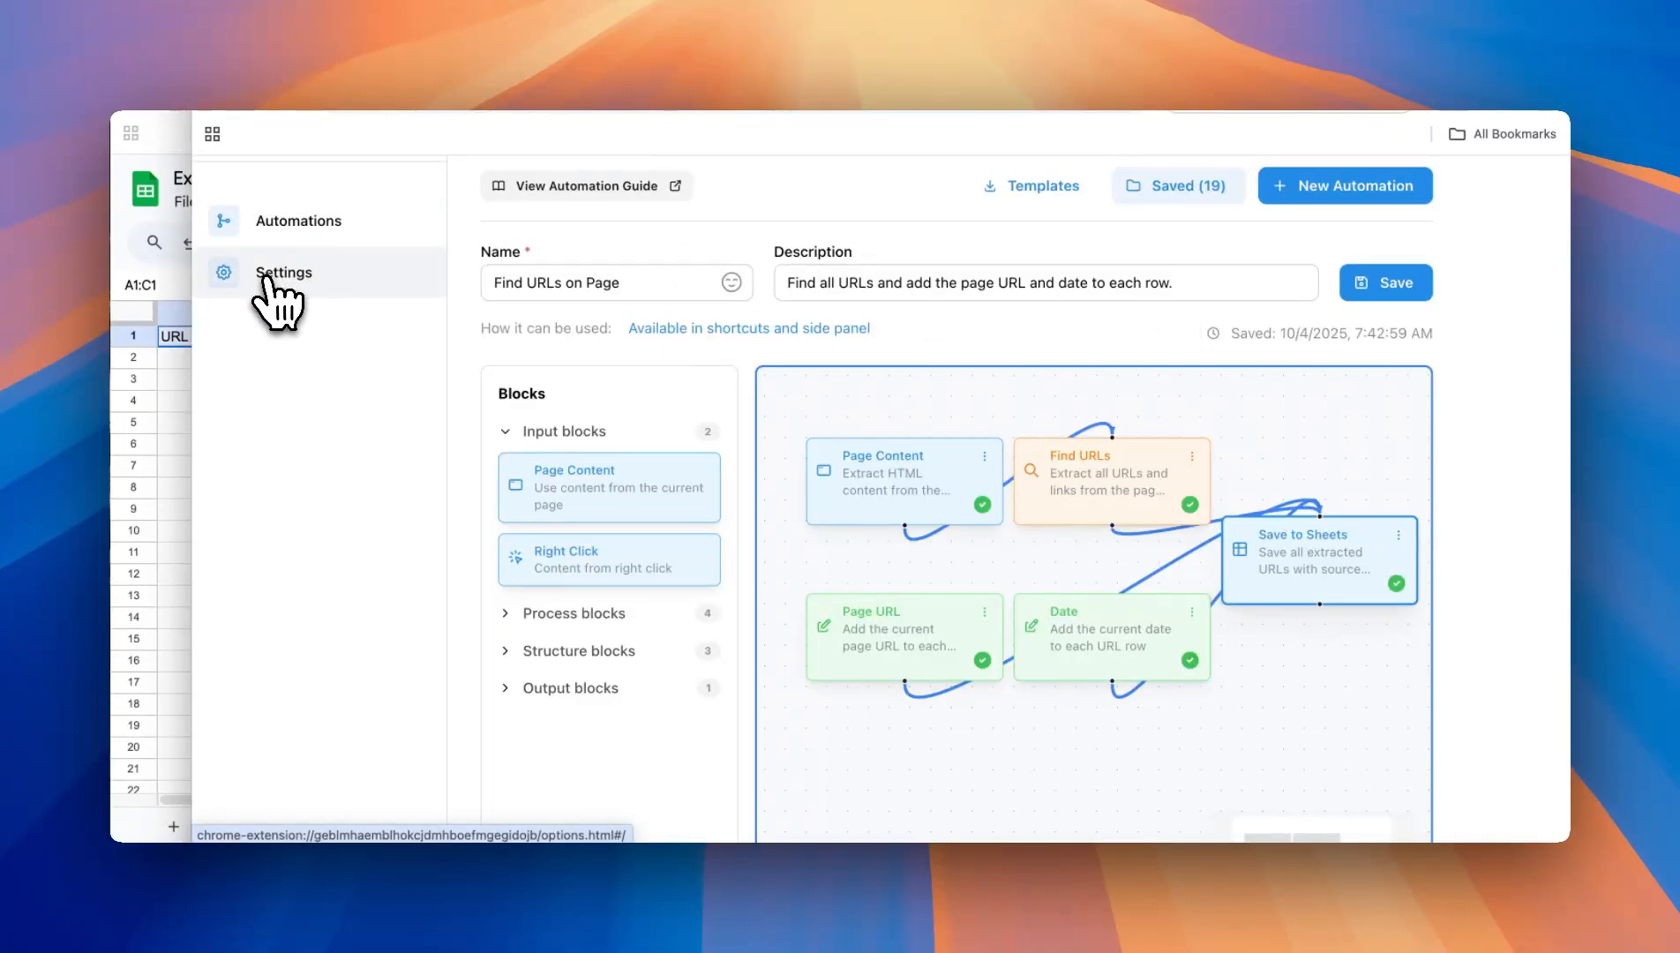
Step: Assign the saved Find URLs on Page automation as the destination of Shortcut 1 in the extension's settings
click(278, 303)
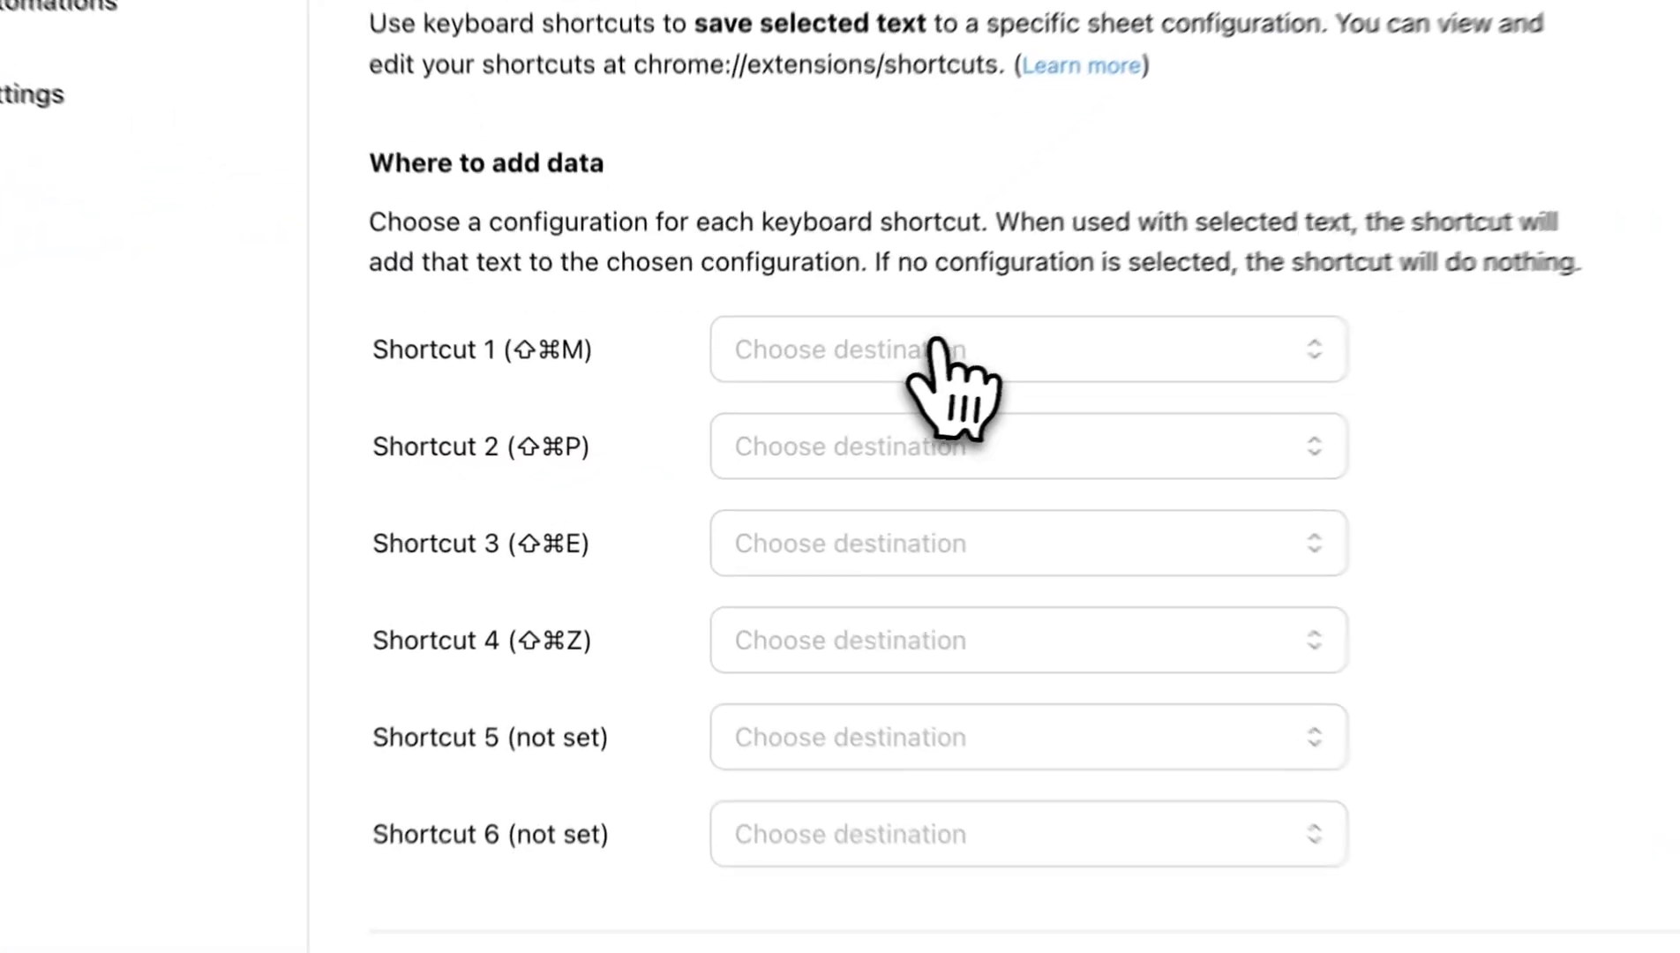
click(802, 414)
scroll(918, 684, down, 3)
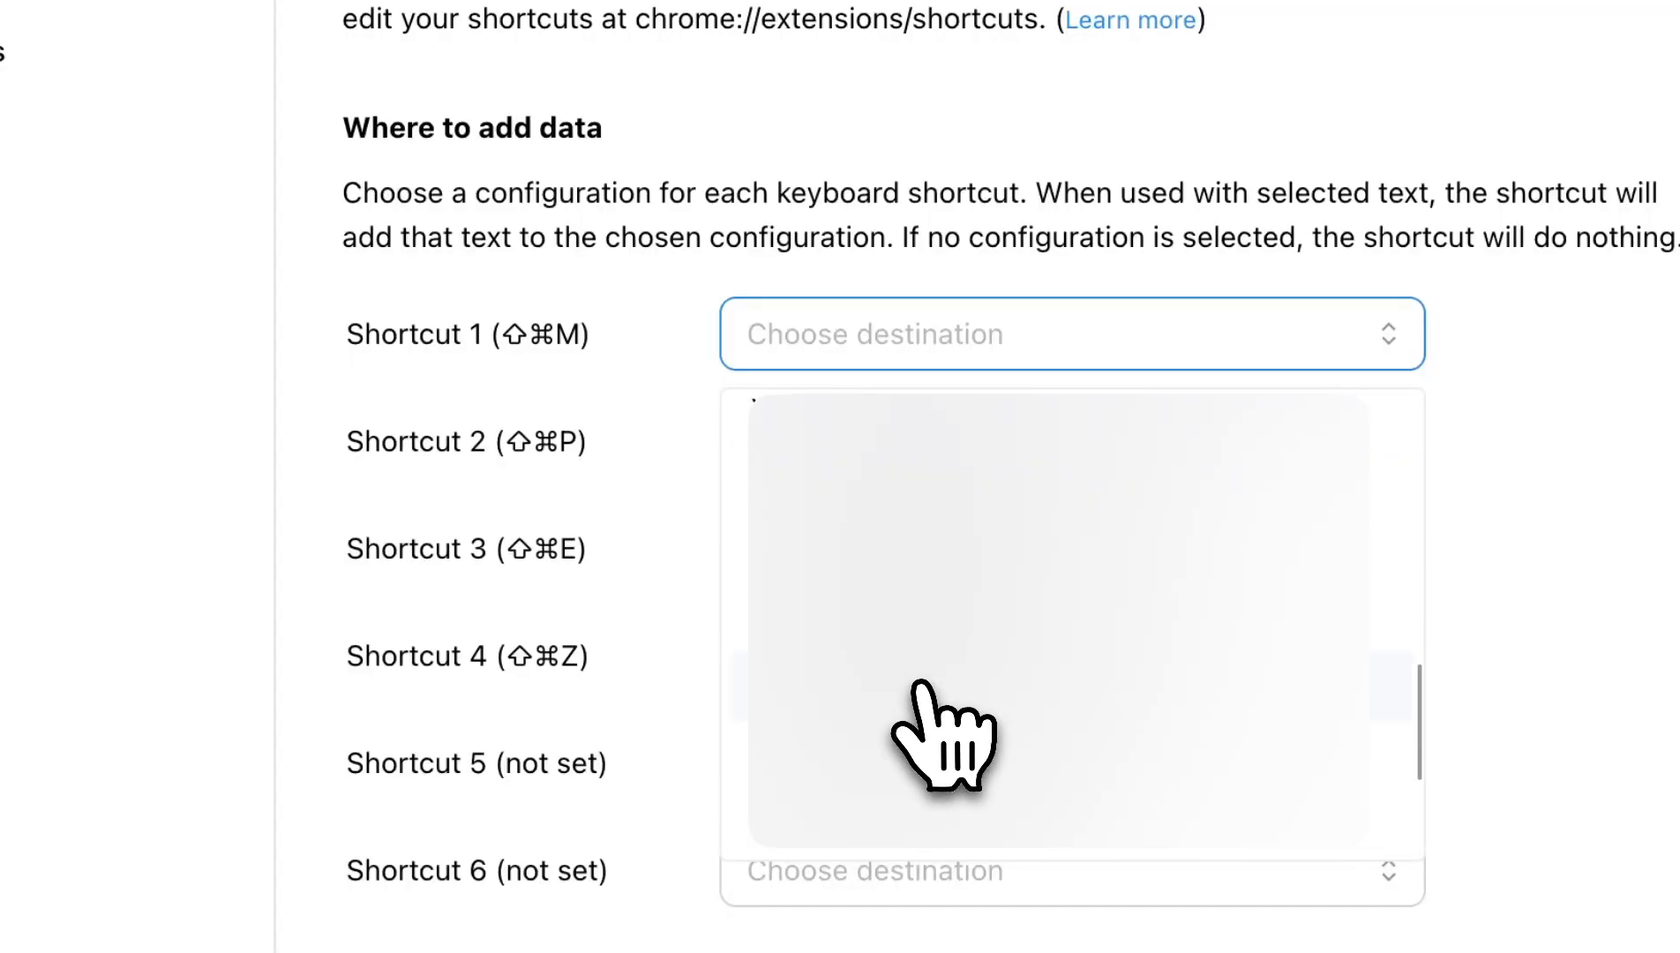
click(869, 821)
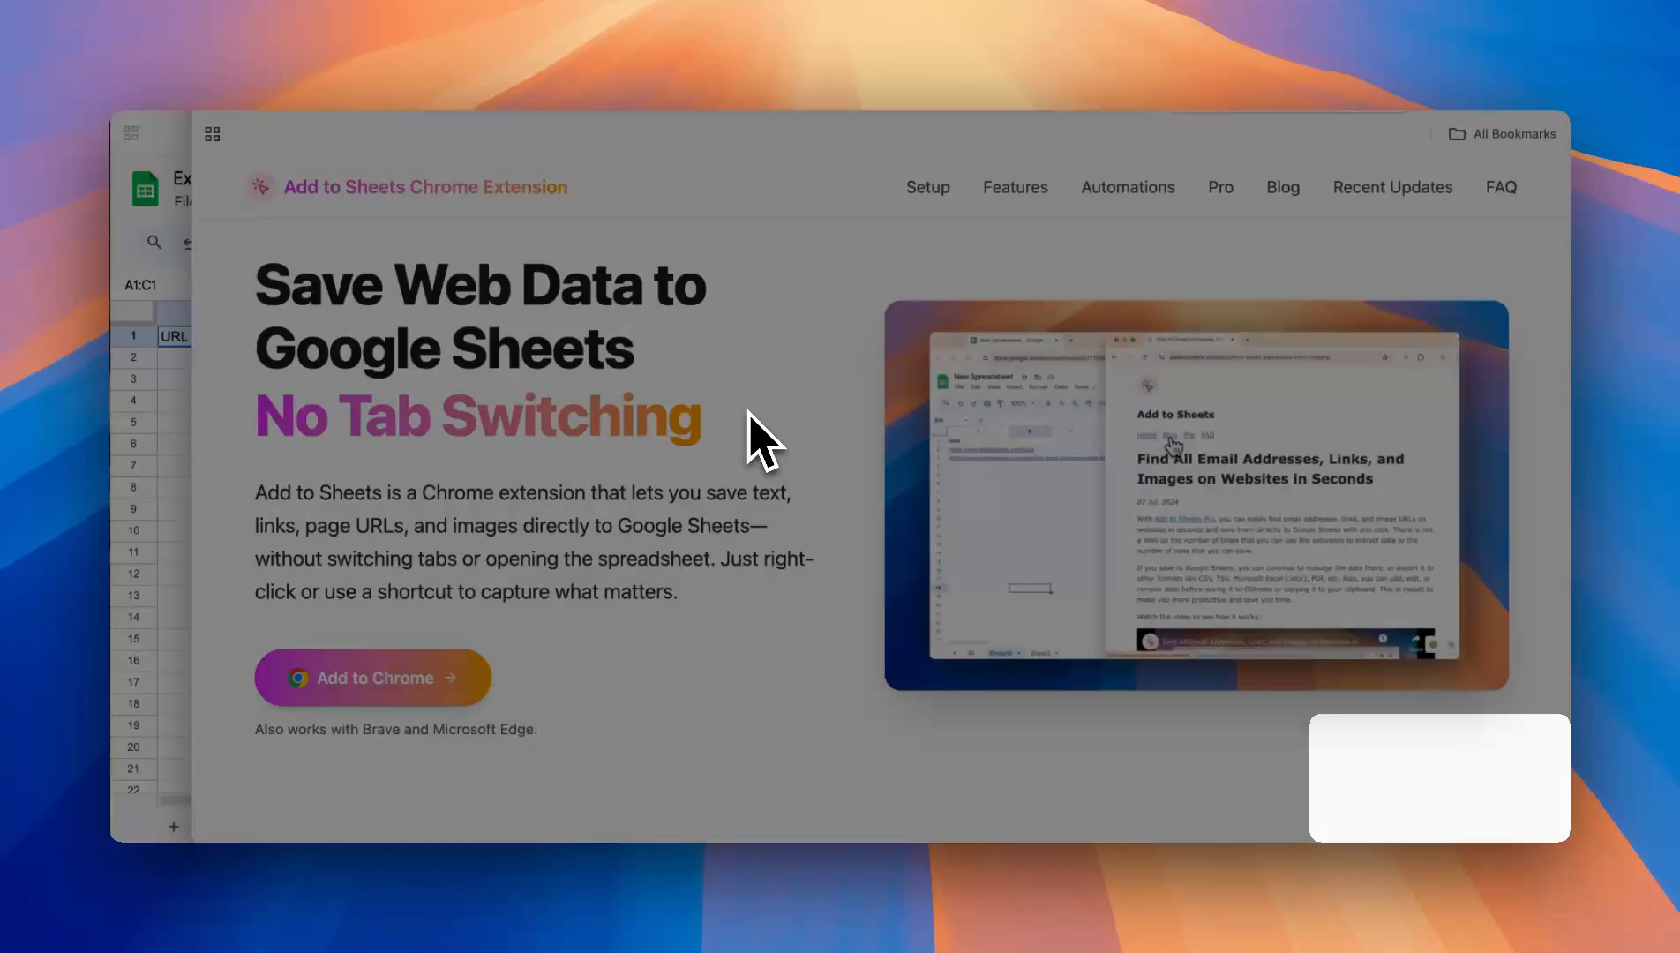
Step: Run the automation assigned to Shortcut 1 on the Add to Sheets homepage and switch to the Extracted URLs spreadsheet
key(super+shift+m)
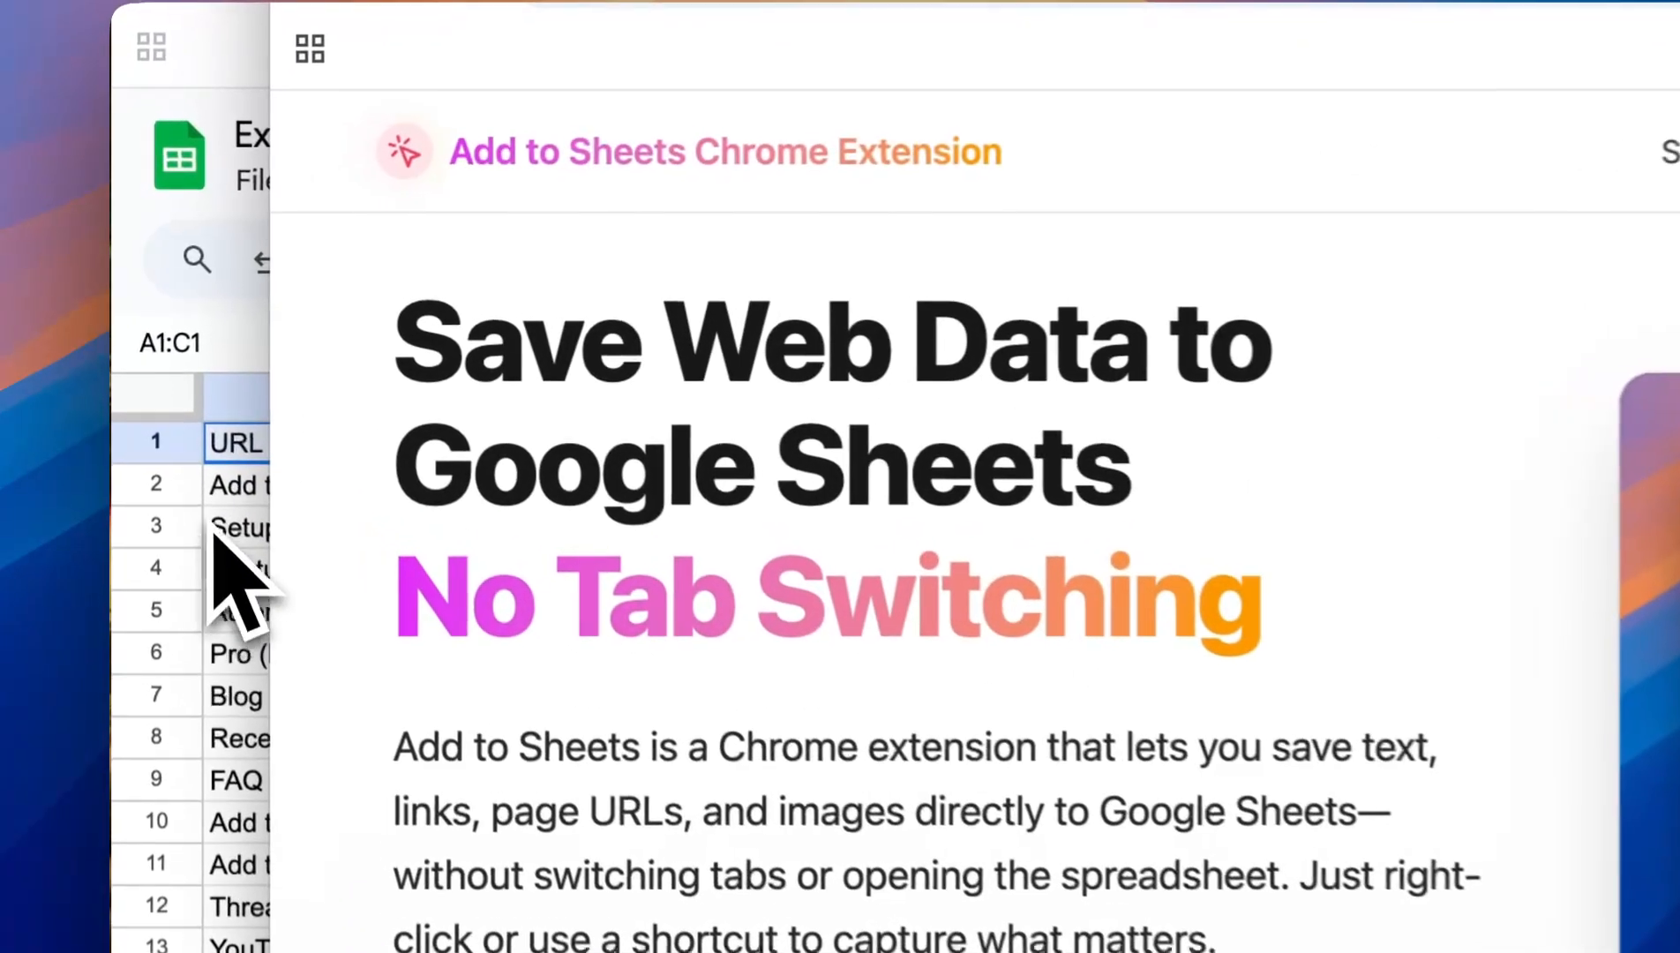
click(220, 300)
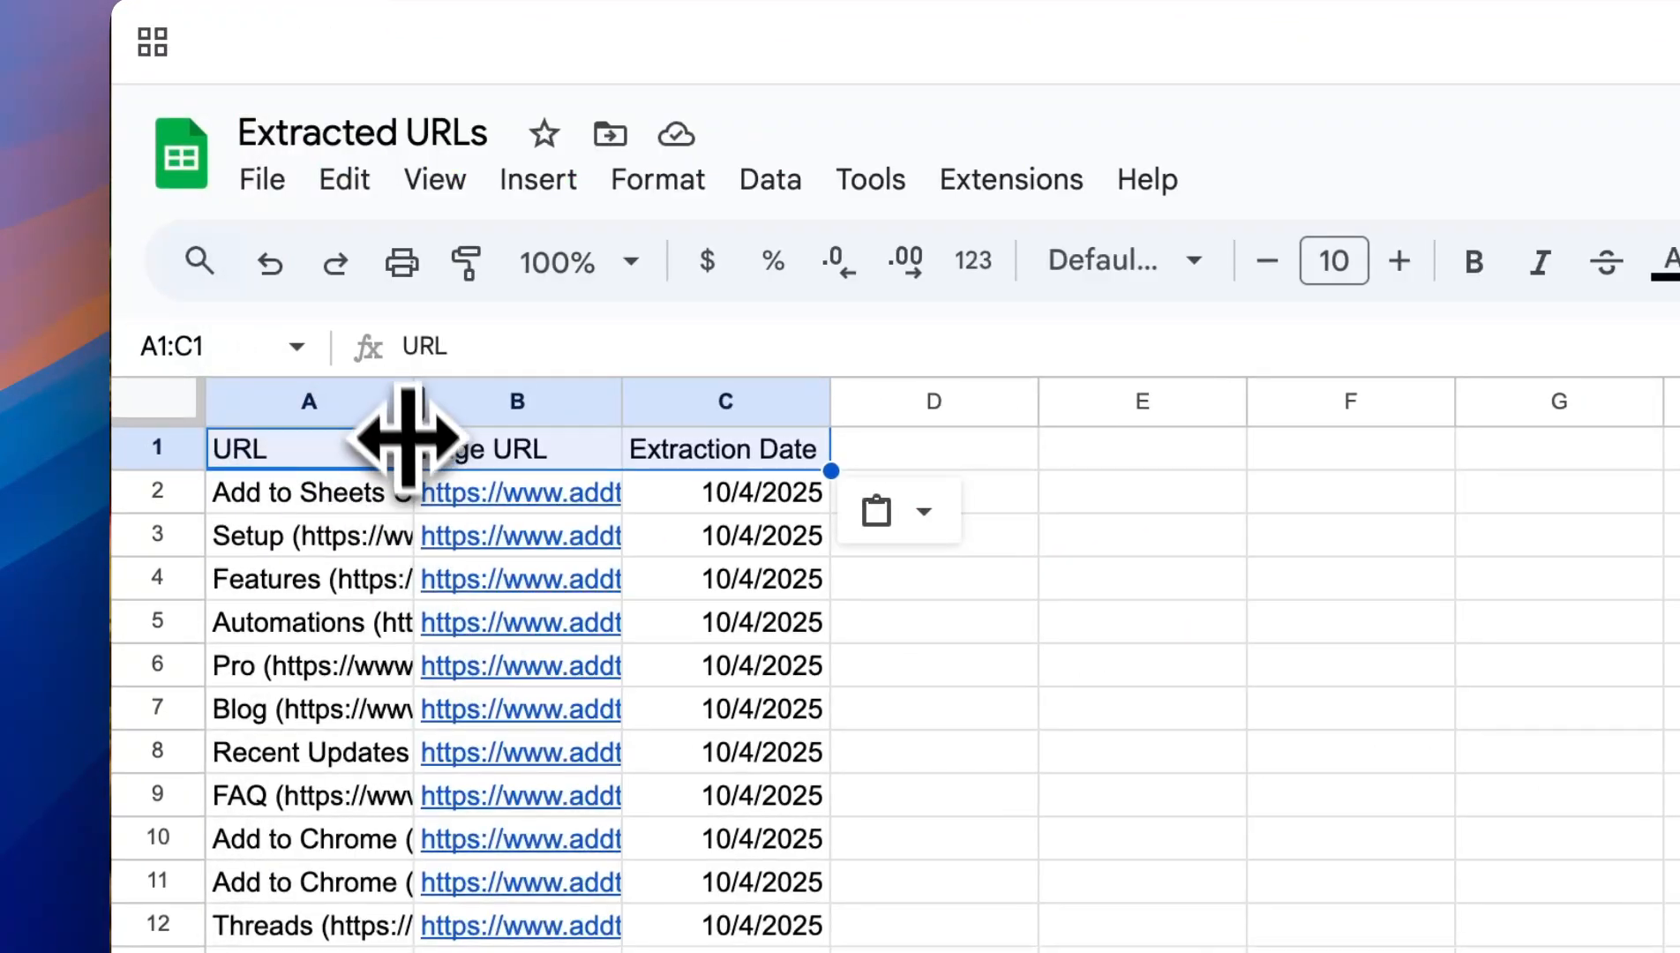
Step: Widen the URL, Page URL and Extraction Date columns and look through the extracted rows
drag(412, 404, 759, 406)
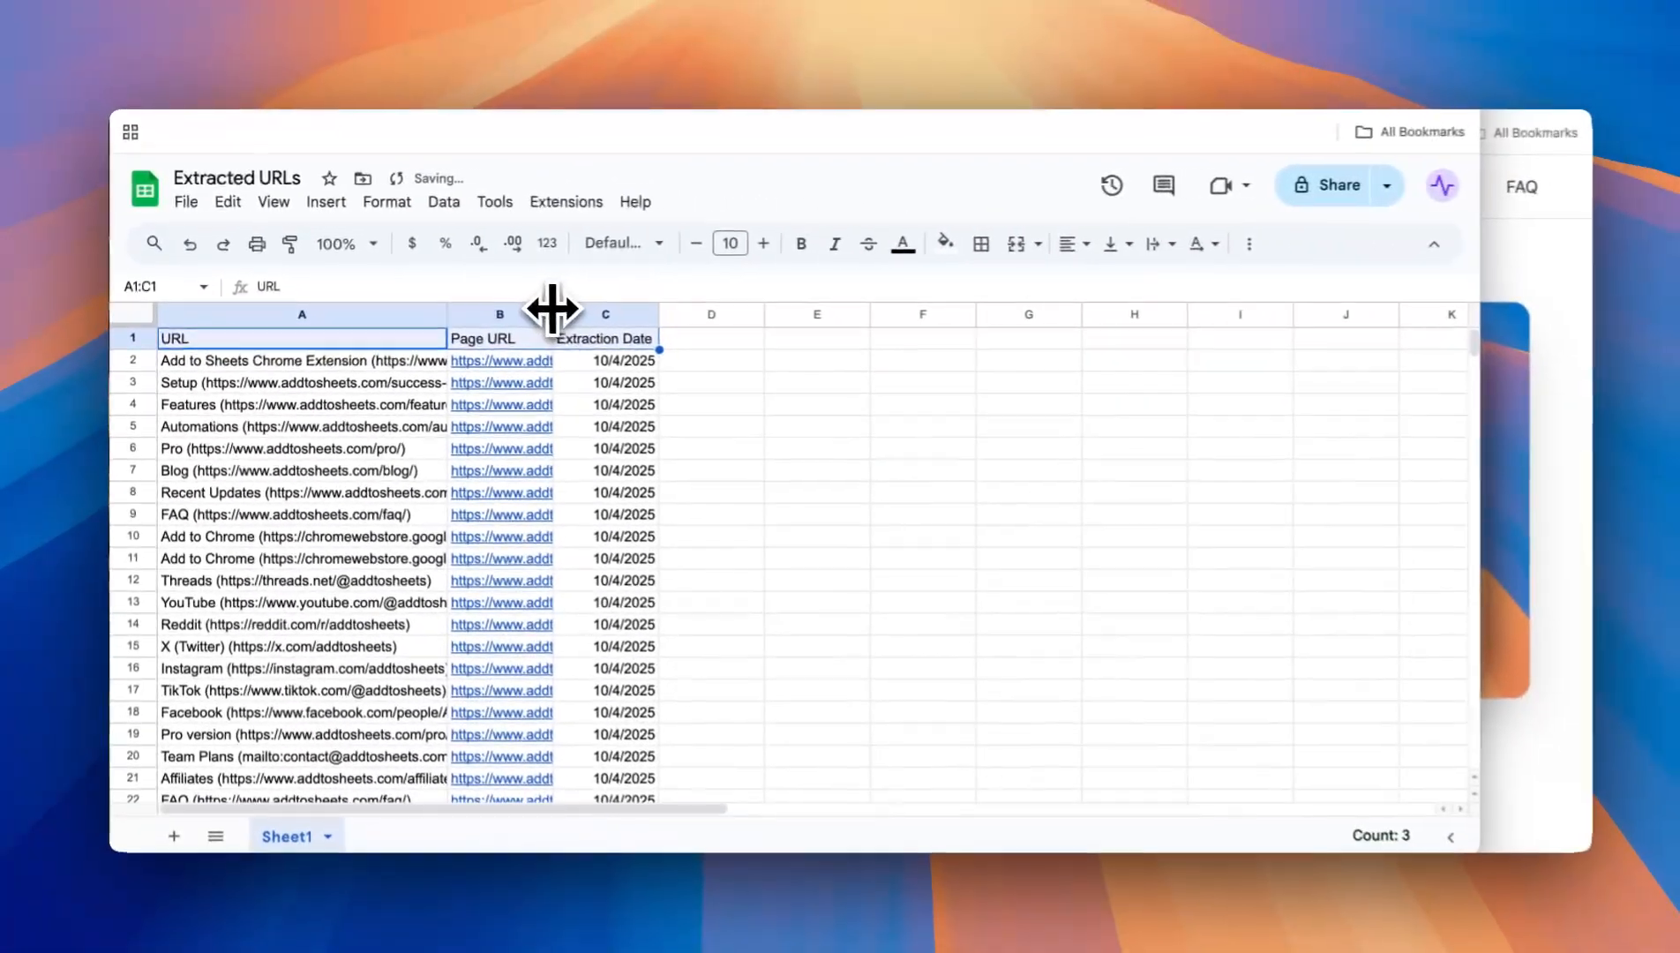
drag(985, 404, 1277, 388)
drag(694, 306, 917, 312)
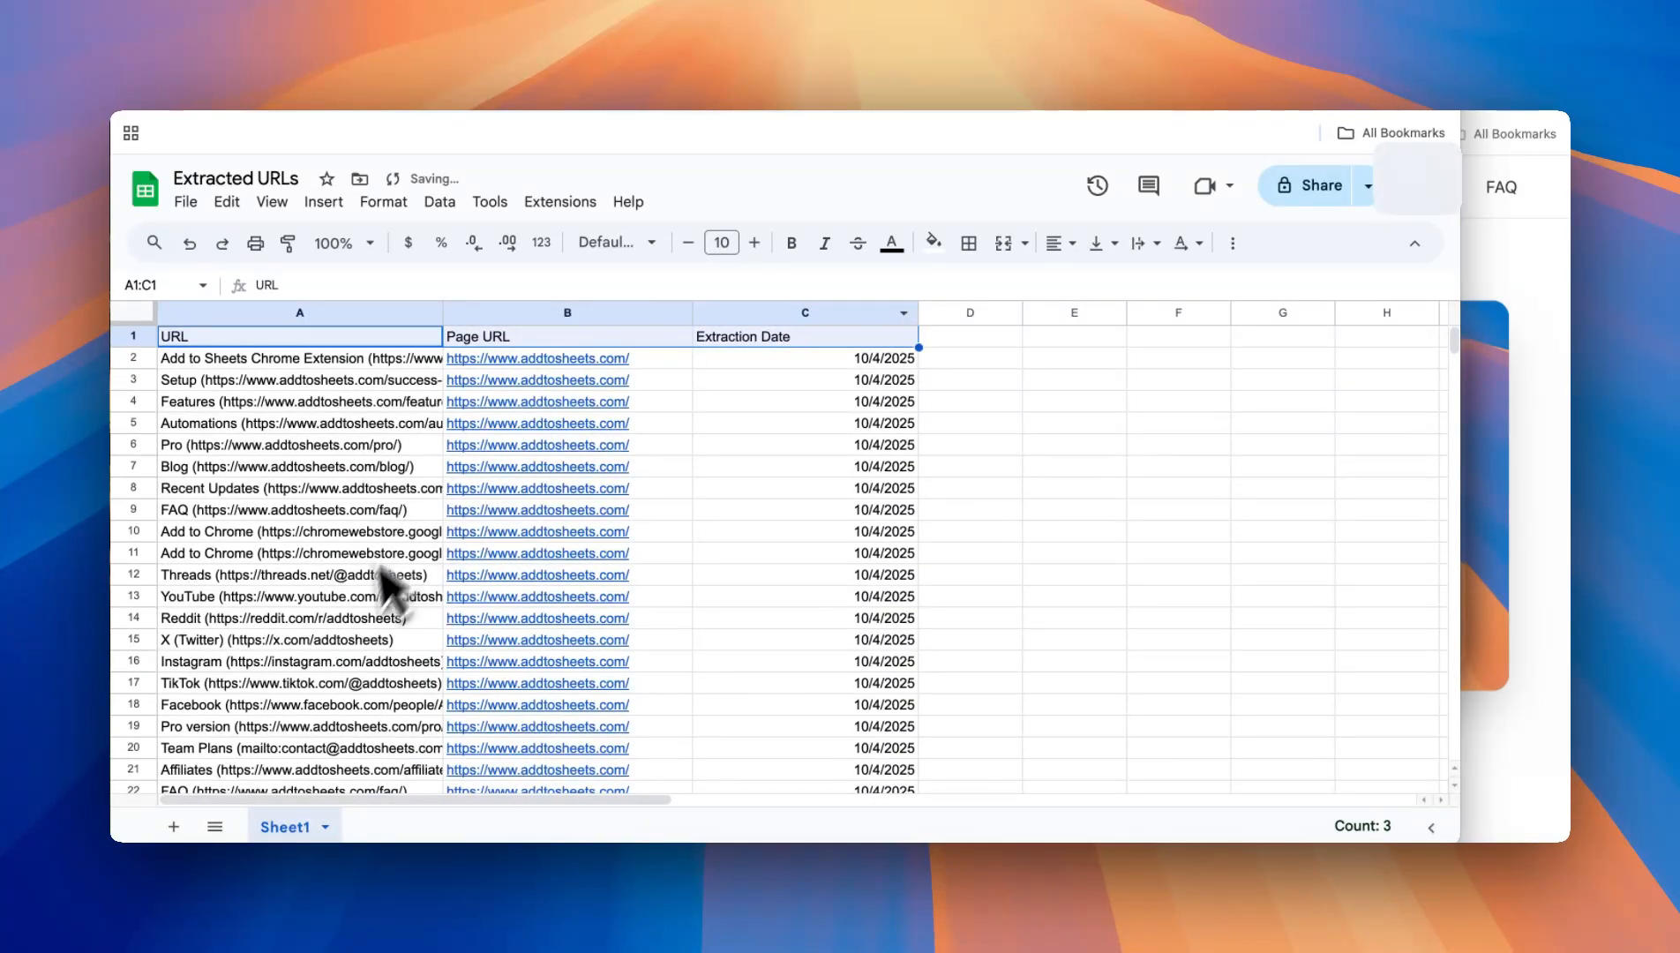
scroll(441, 675, down, 7)
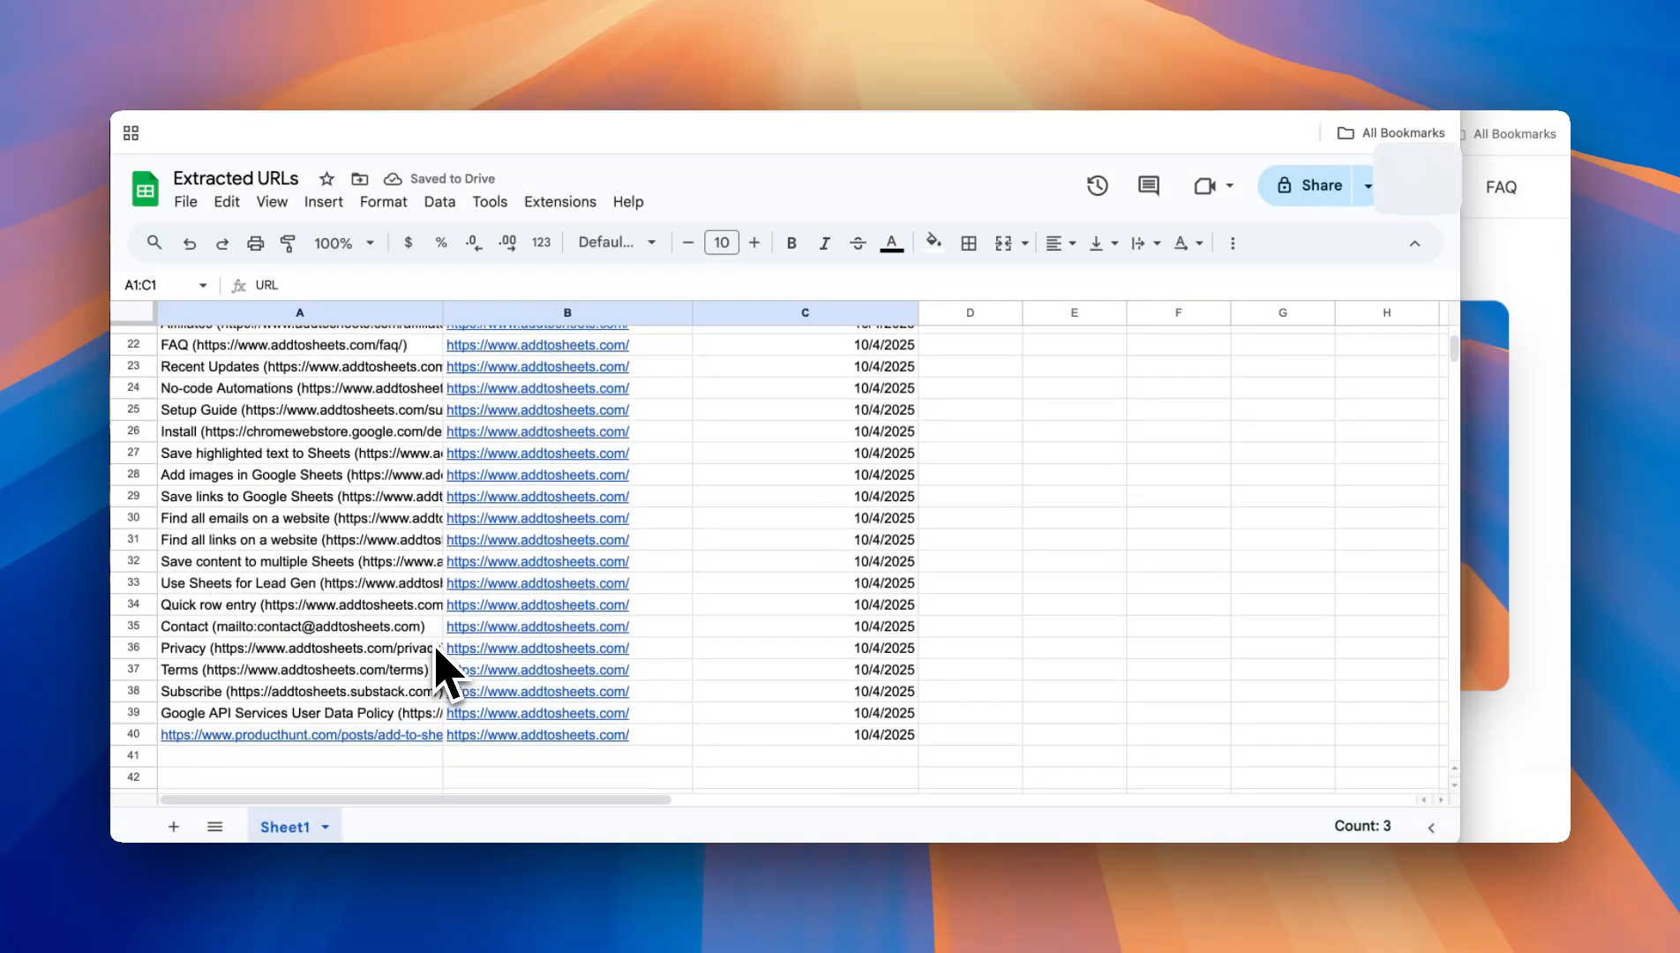
scroll(441, 675, up, 7)
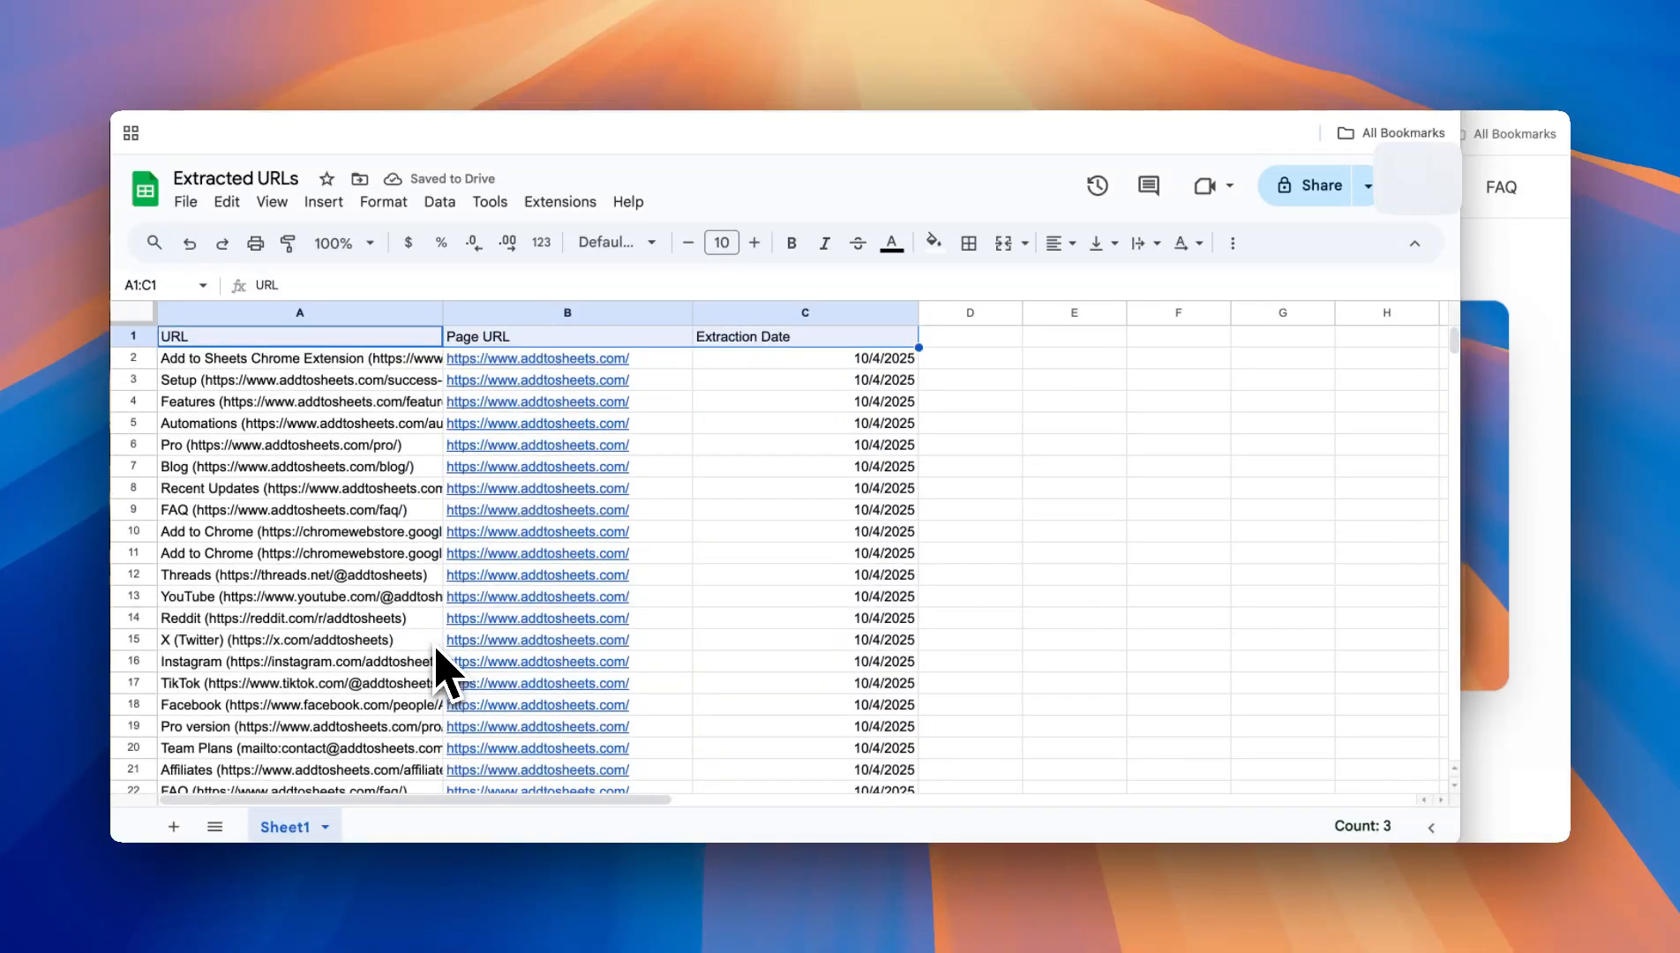